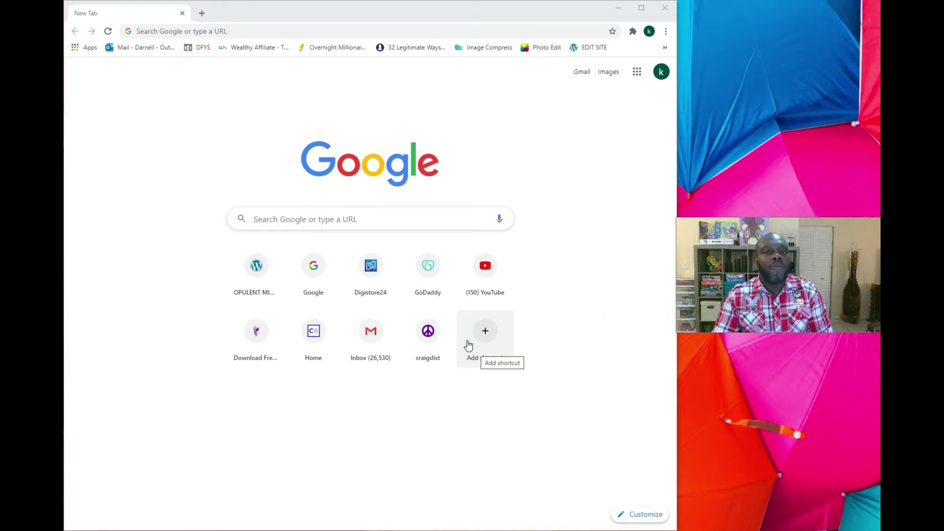
click(666, 31)
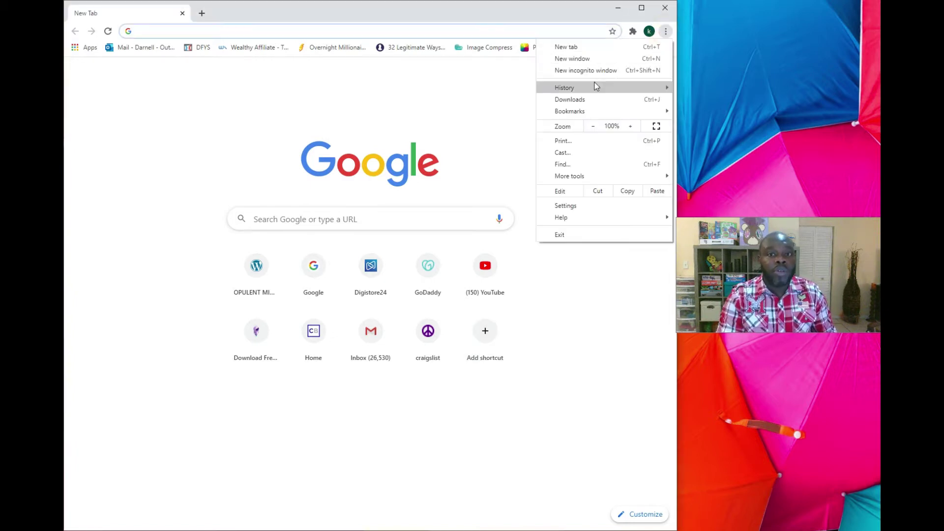
click(601, 70)
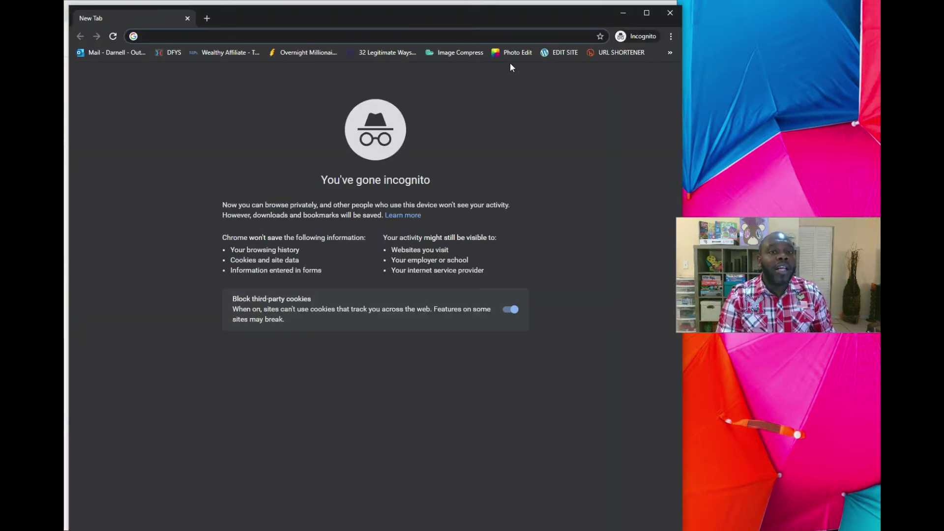
click(512, 34)
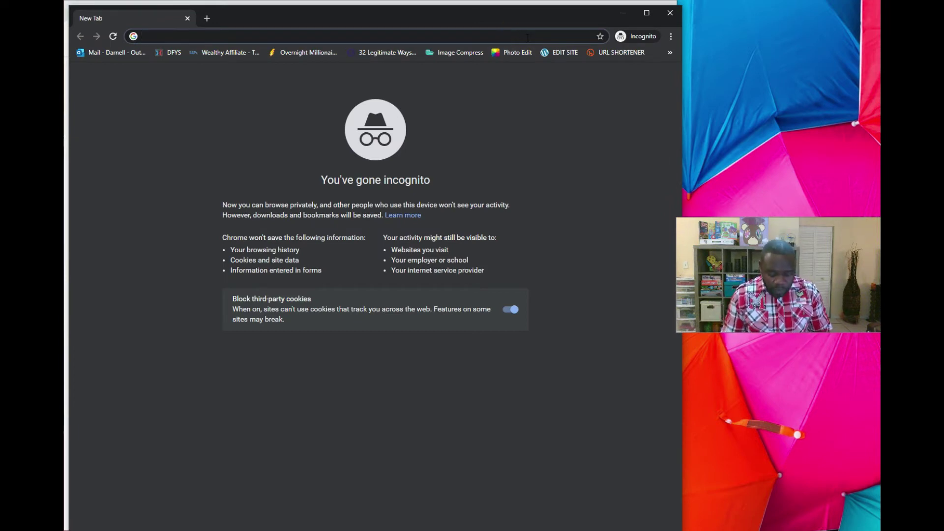
text(https)
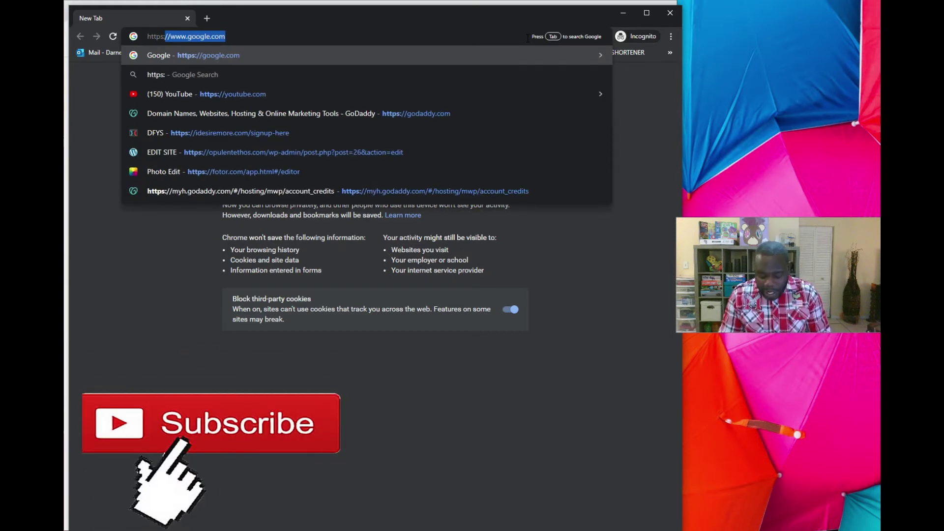
text(://www)
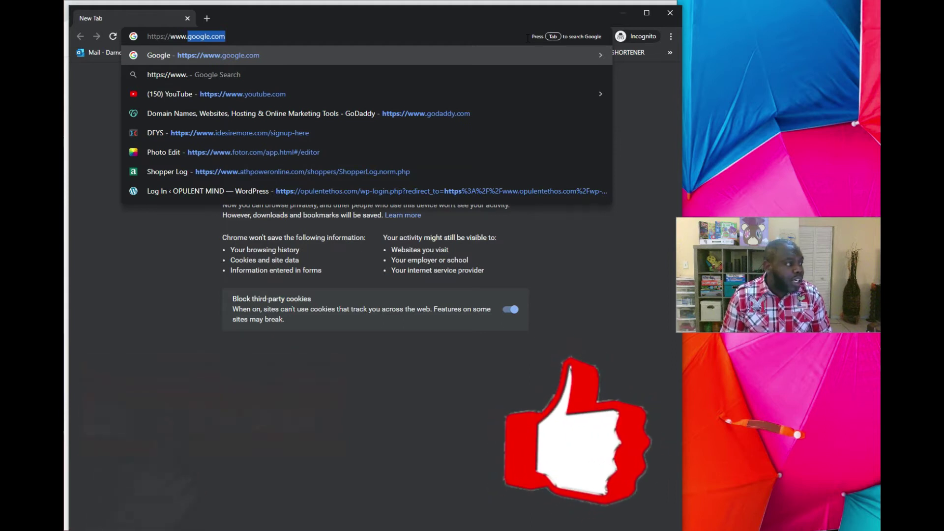
text(.affili)
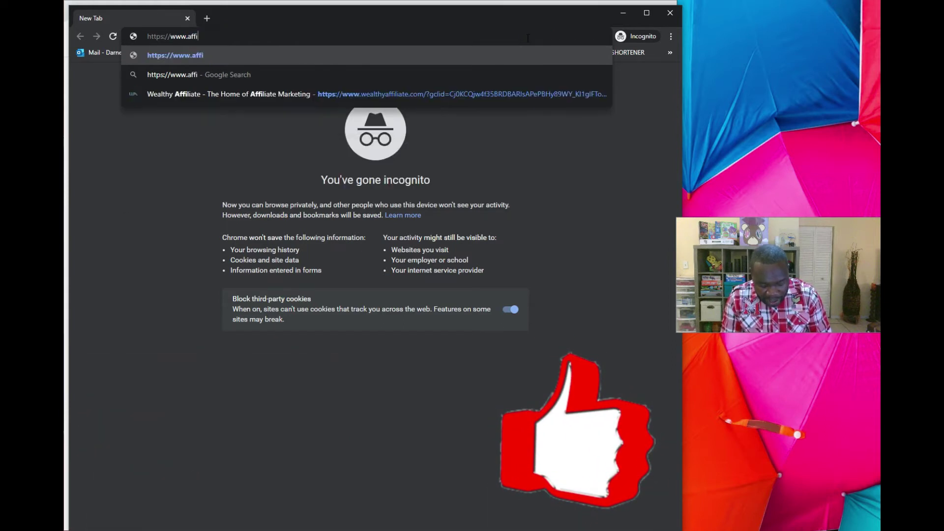
text(ate)
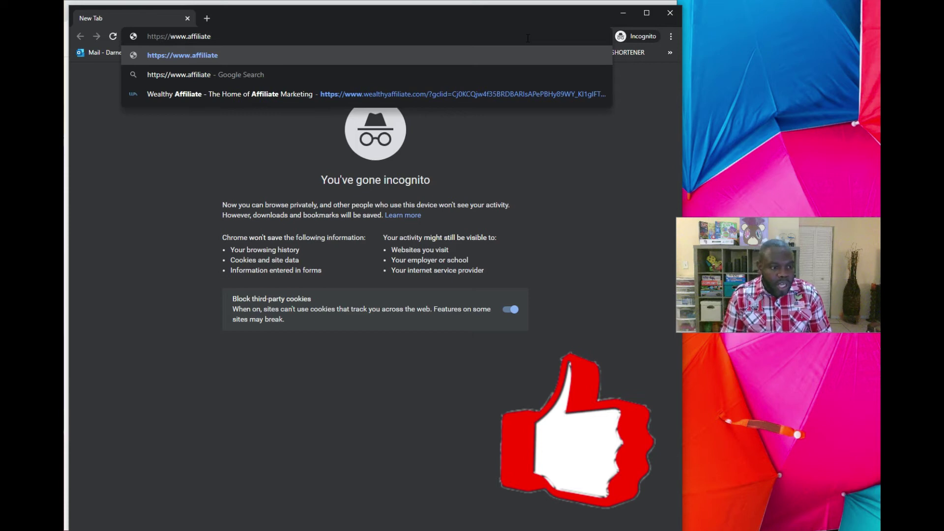
text(-prog)
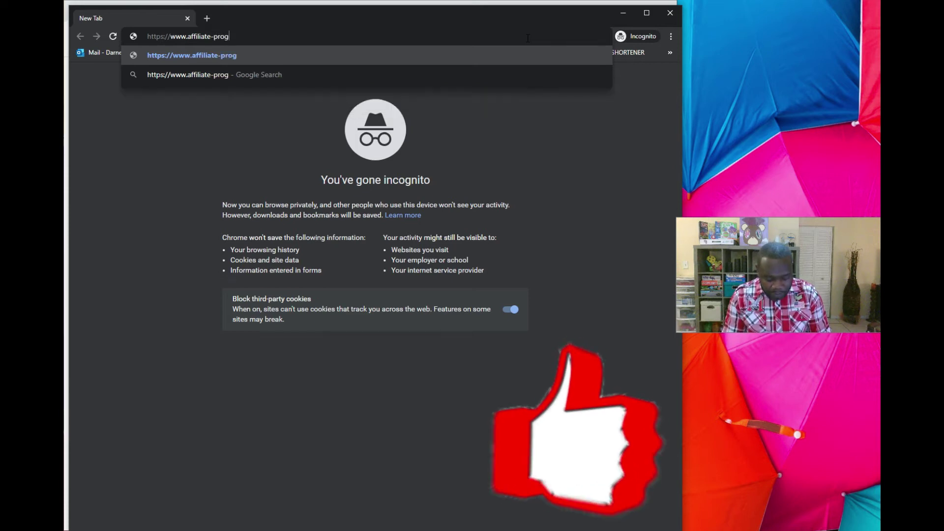
text(ram)
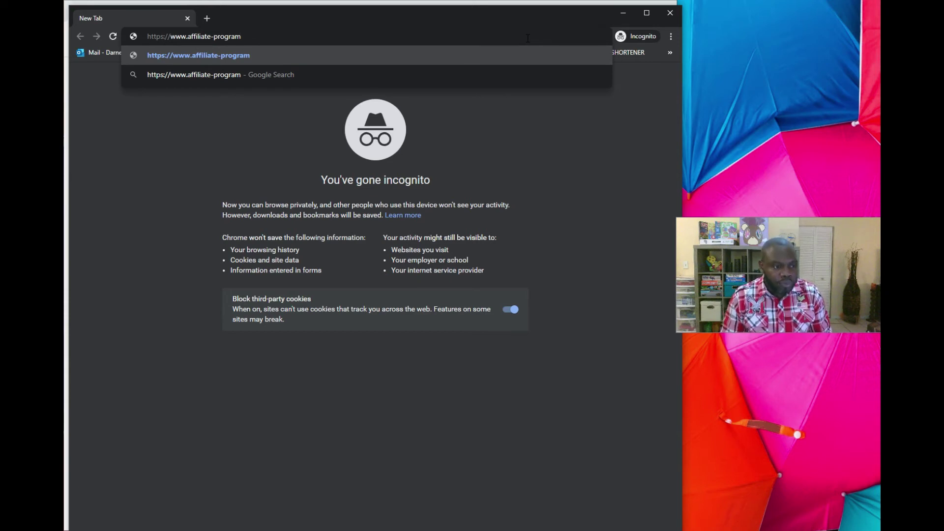
text(.)
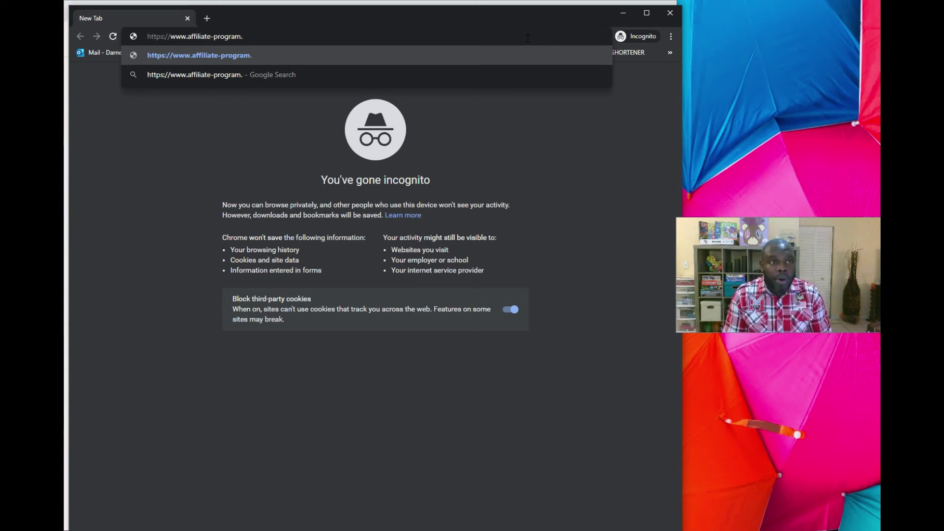
text(ama)
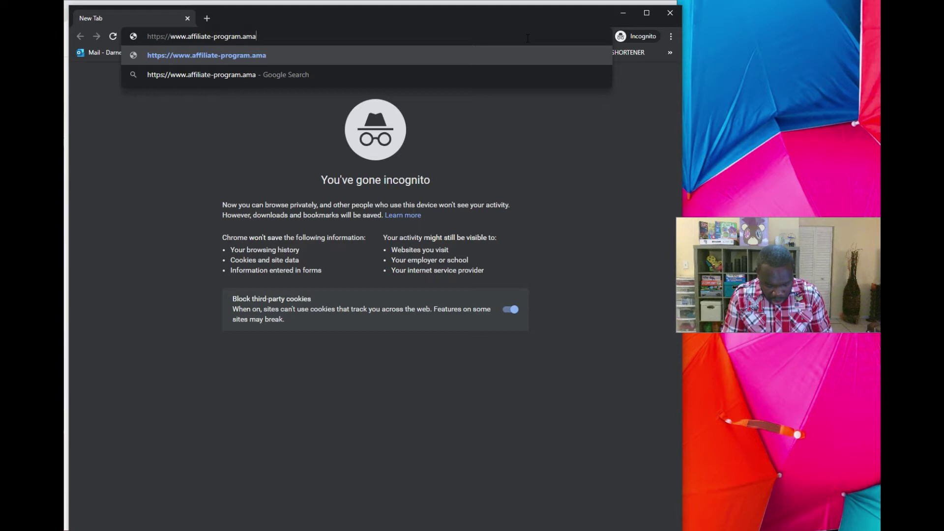
text(zon.com)
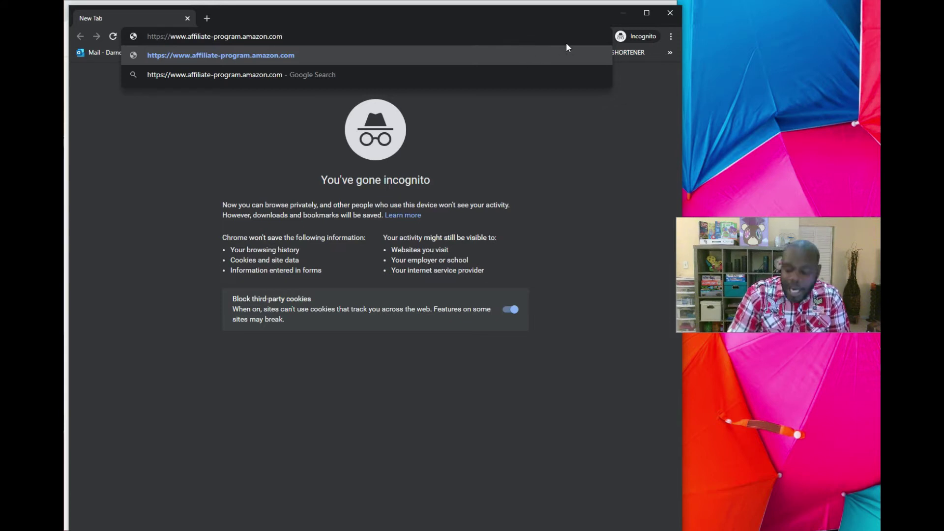
key(Return)
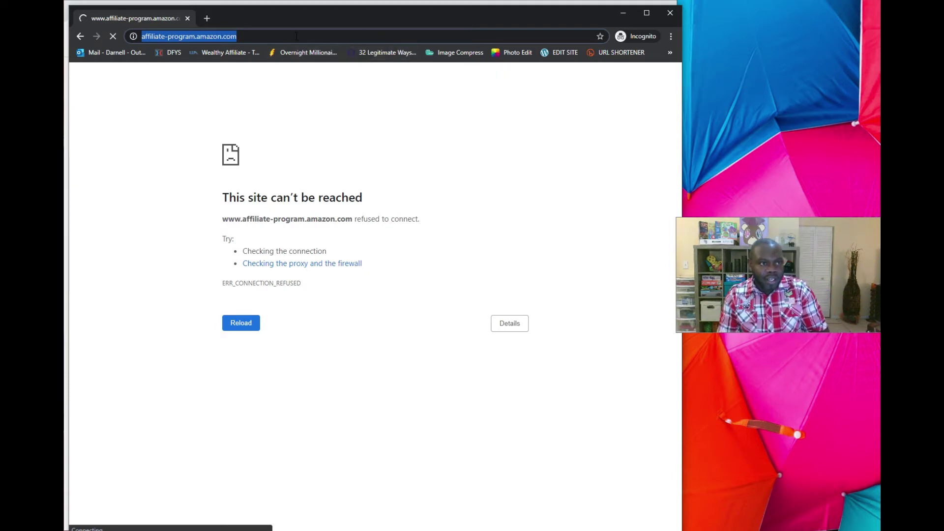
text(https:)
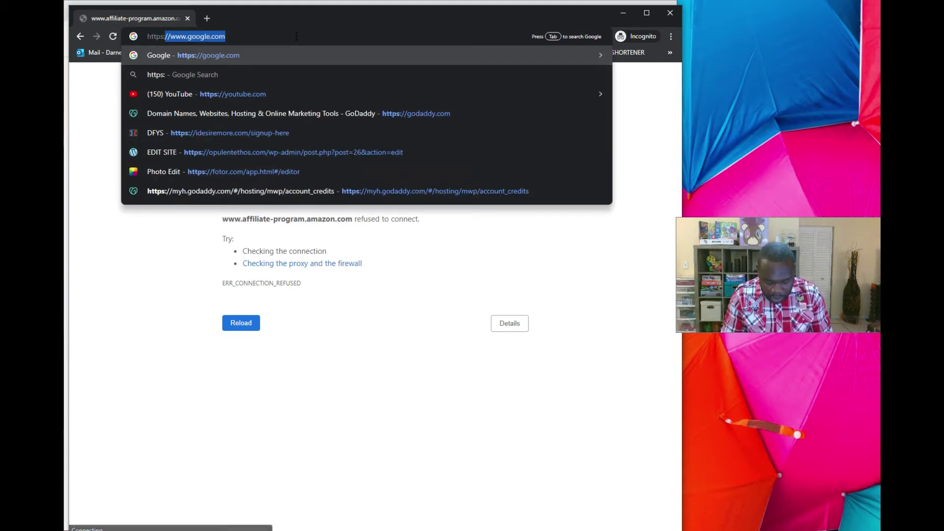
text(//www.)
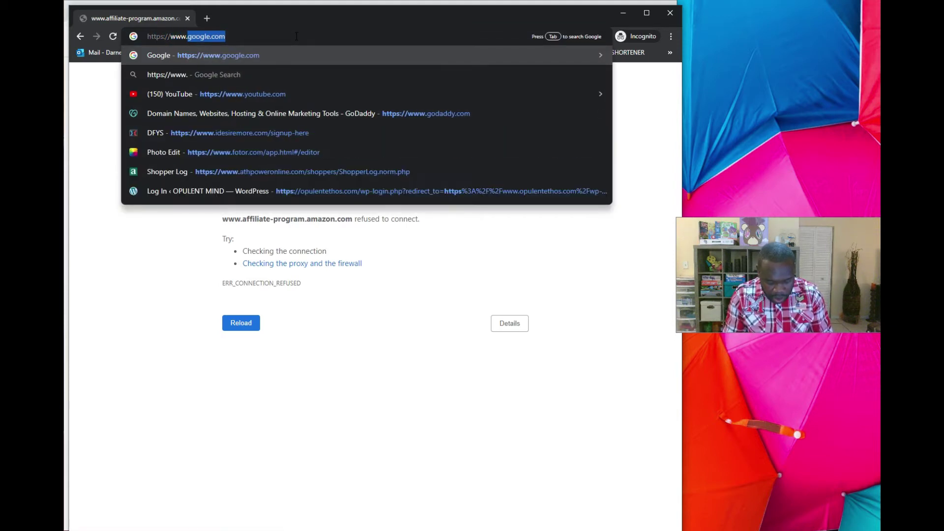
text(amazon.)
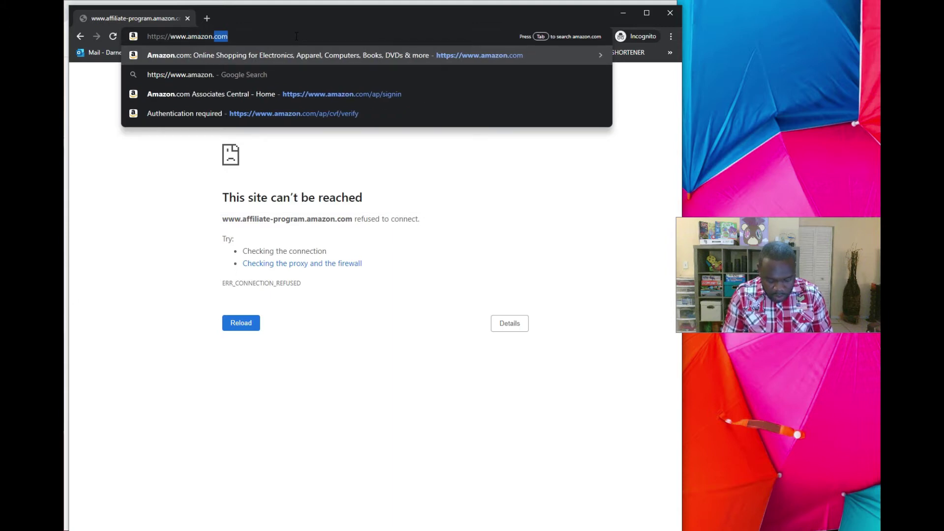
text(com)
Step: Load amazon.com and follow the footer's 'Become an Affiliate' link under Make Money with Us
key(Return)
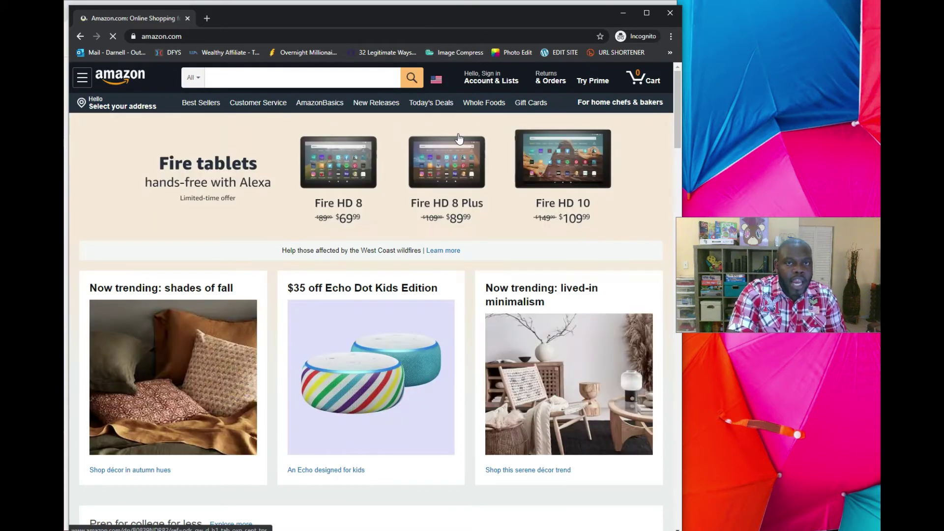
scroll(459, 138, down, 3)
scroll(466, 148, down, 4)
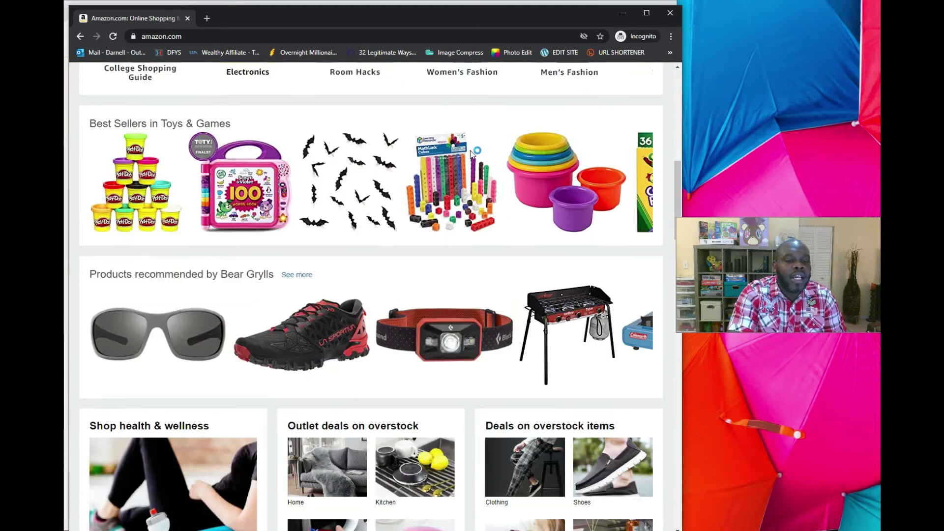
scroll(473, 153, down, 8)
scroll(487, 148, down, 8)
scroll(501, 144, down, 8)
scroll(509, 139, down, 6)
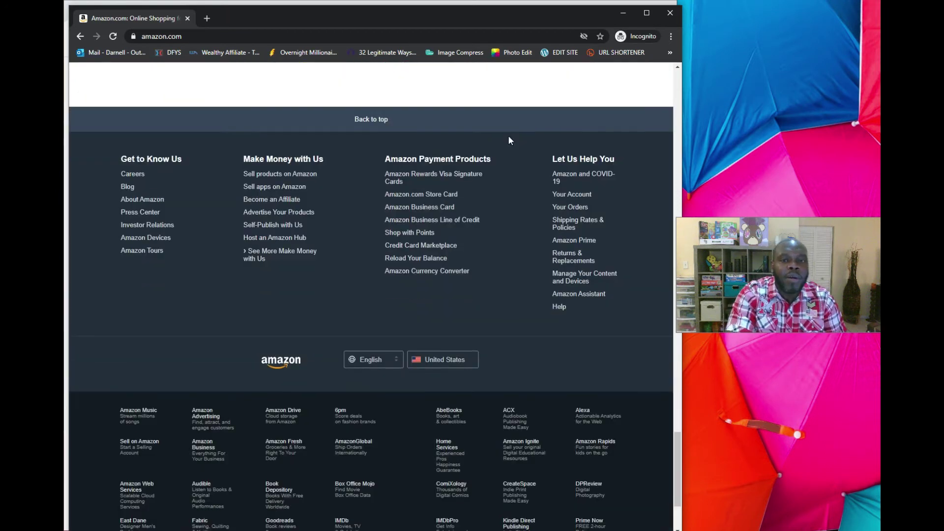
scroll(508, 139, down, 5)
scroll(474, 158, up, 4)
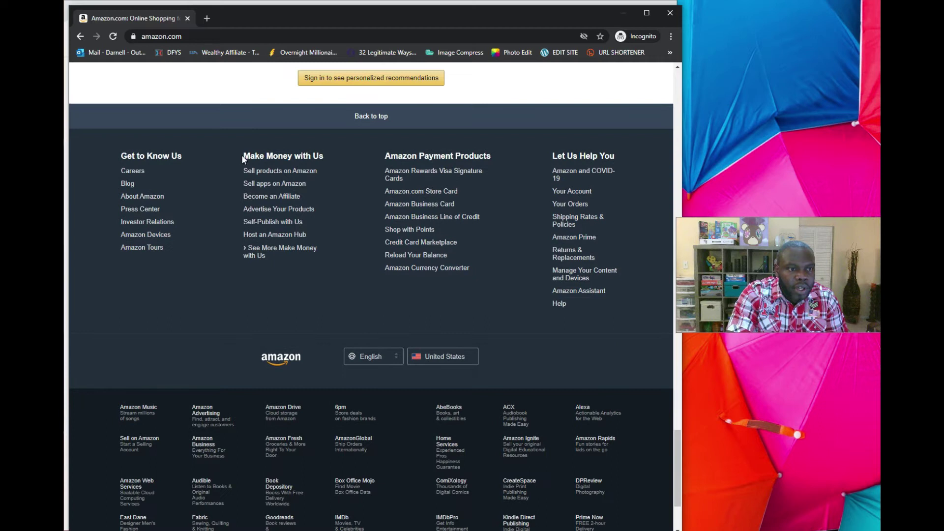
drag(245, 157, 327, 158)
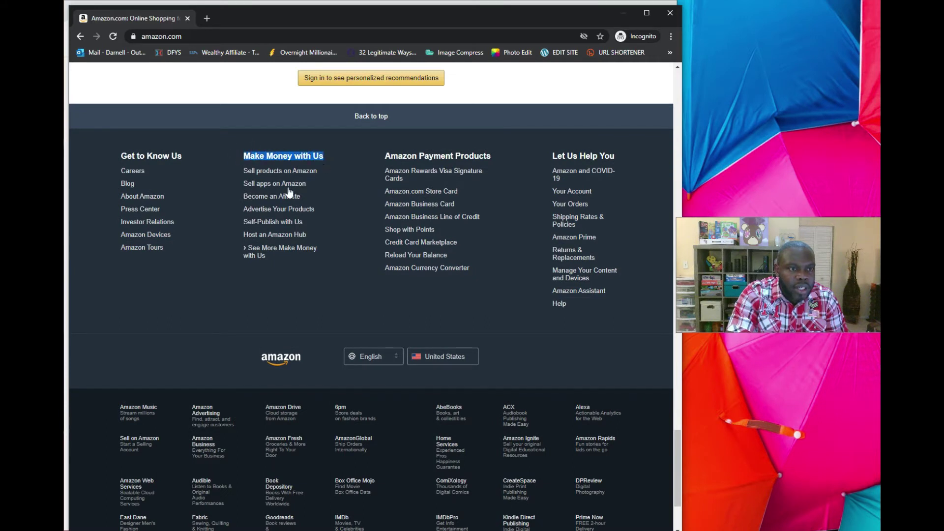
click(271, 196)
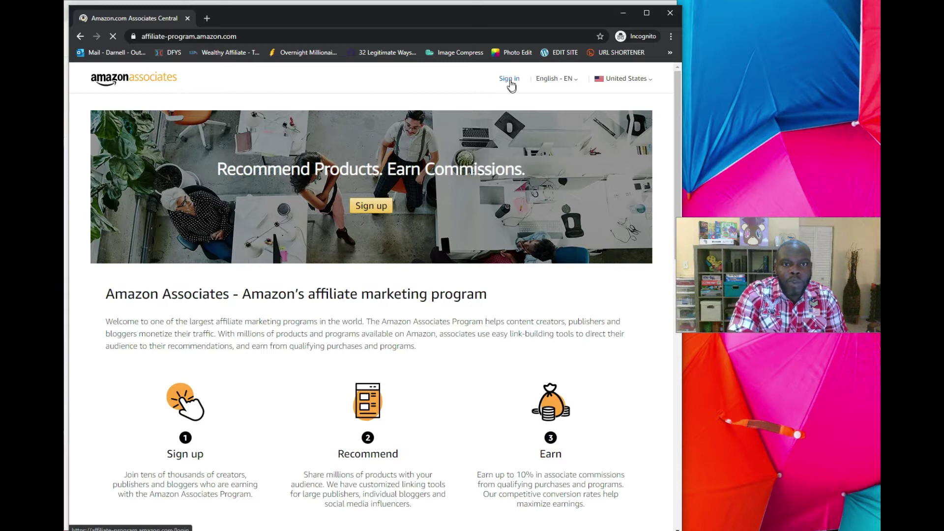
Step: Sign in to the Amazon Associates account from the top-right Sign in link
click(509, 78)
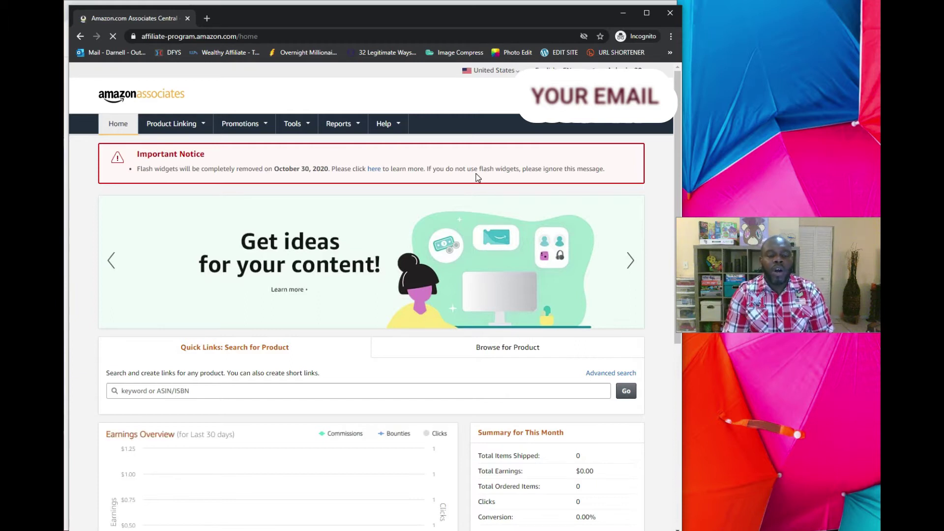
scroll(450, 163, down, 3)
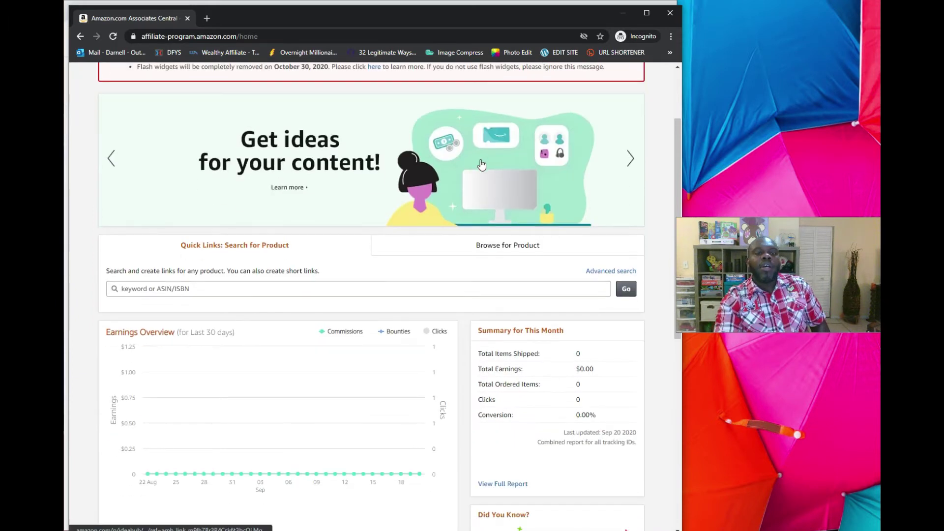
scroll(451, 163, down, 3)
scroll(517, 222, down, 2)
click(583, 227)
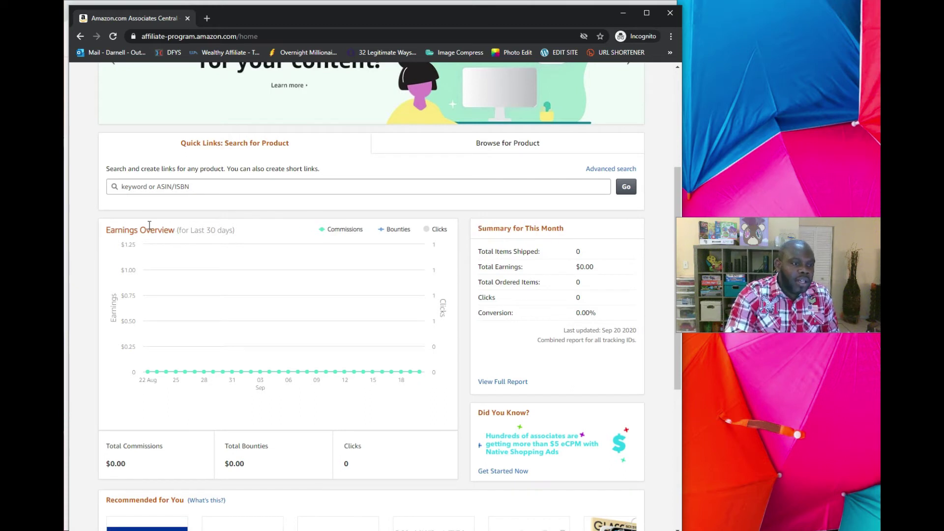
click(176, 230)
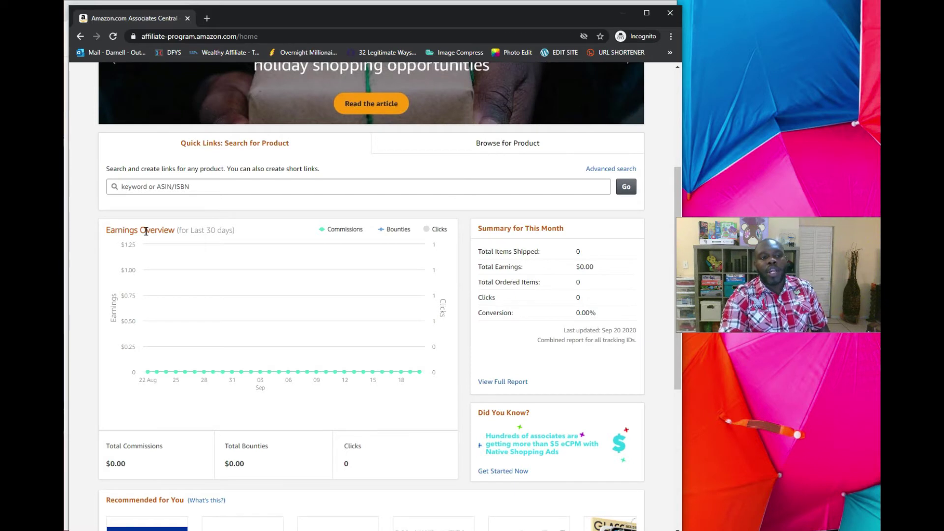
scroll(297, 236, down, 3)
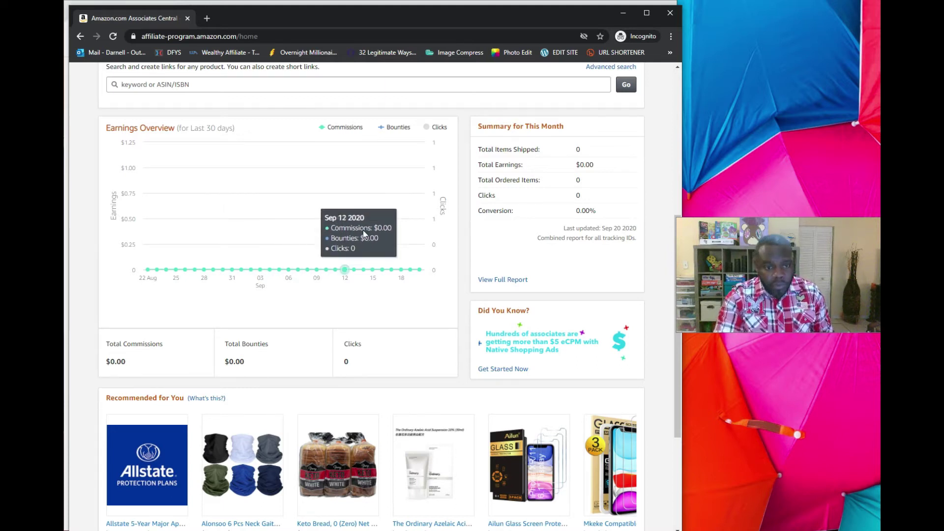
scroll(495, 227, down, 2)
scroll(495, 233, down, 2)
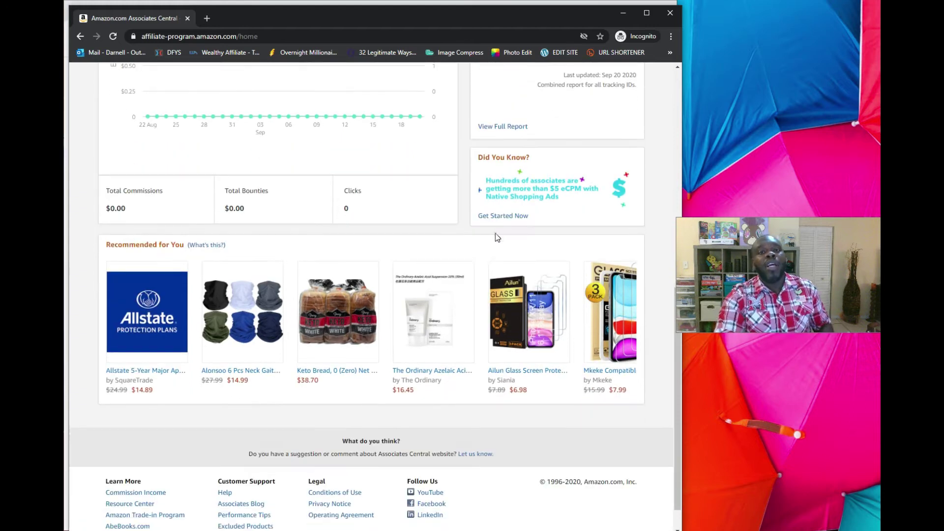
scroll(537, 260, down, 1)
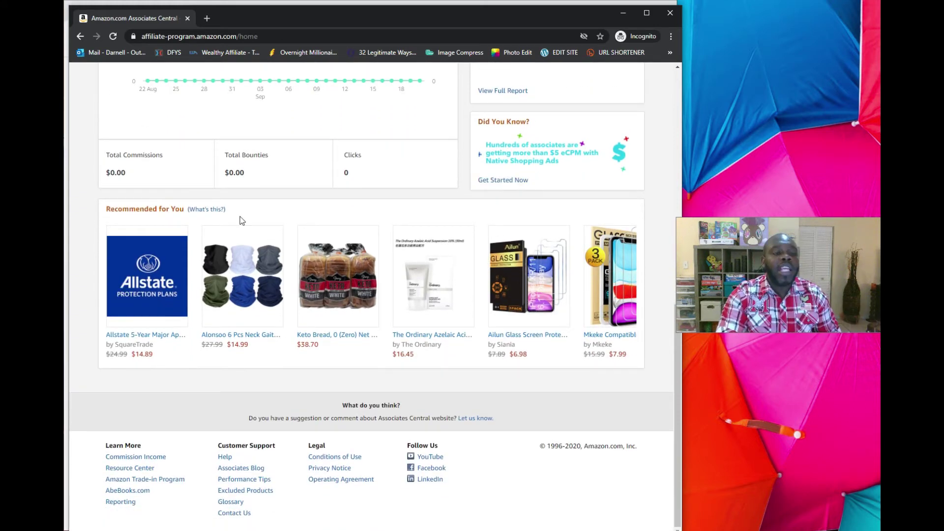
drag(103, 208, 222, 211)
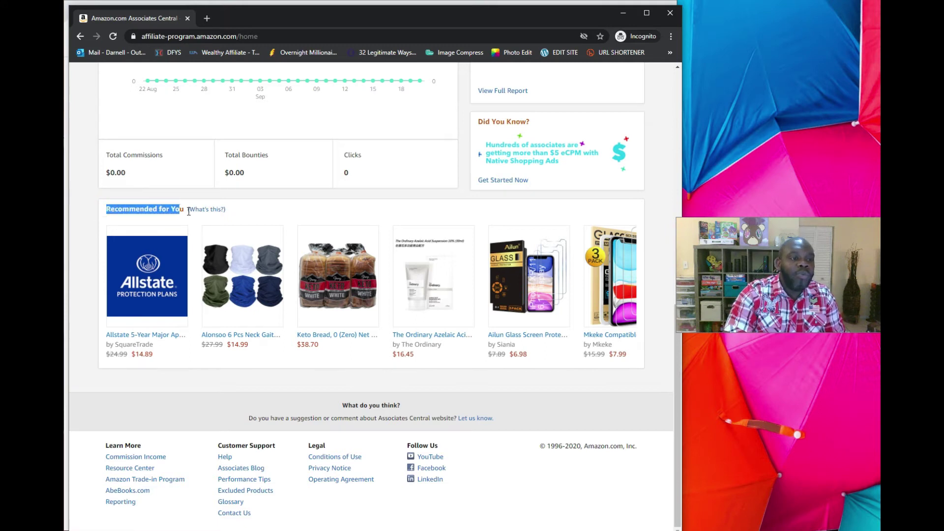
Step: Page forward through the Recommended for You product carousel
click(230, 210)
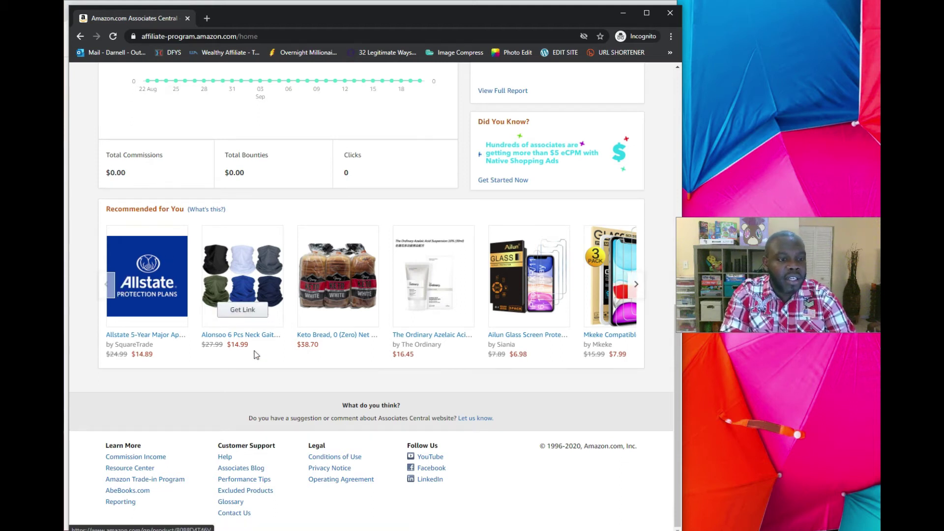
mouse_move(339, 276)
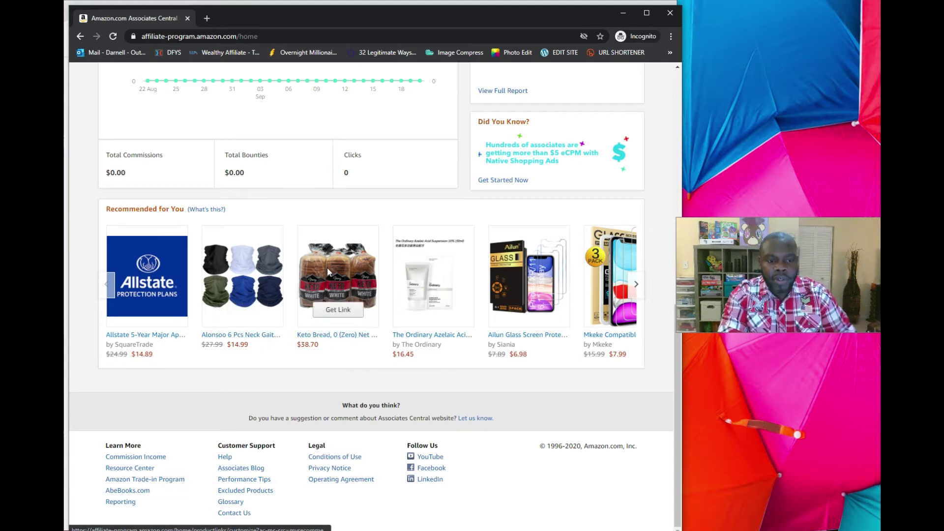
click(639, 285)
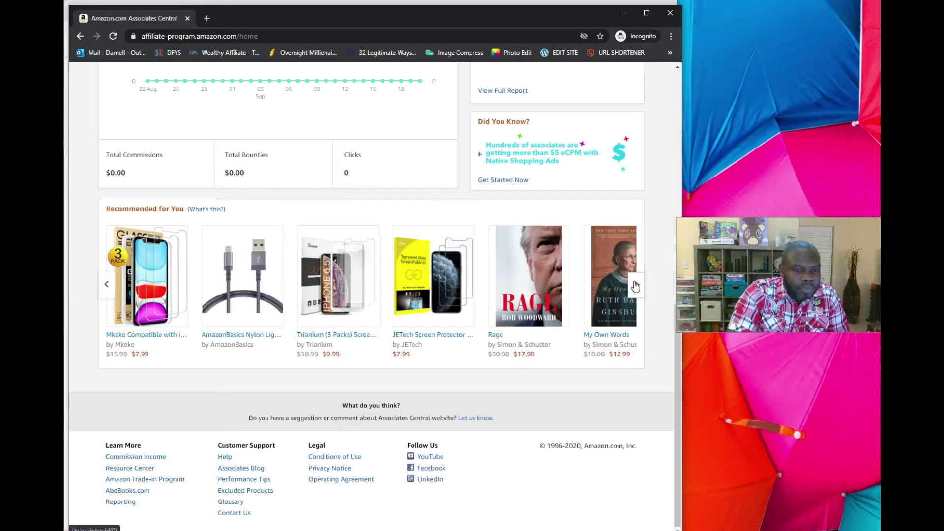
click(636, 287)
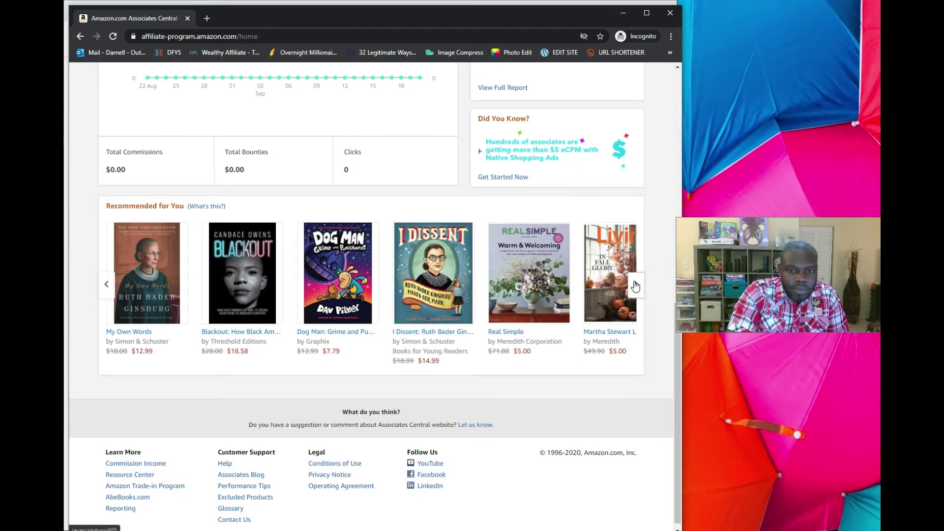
click(635, 286)
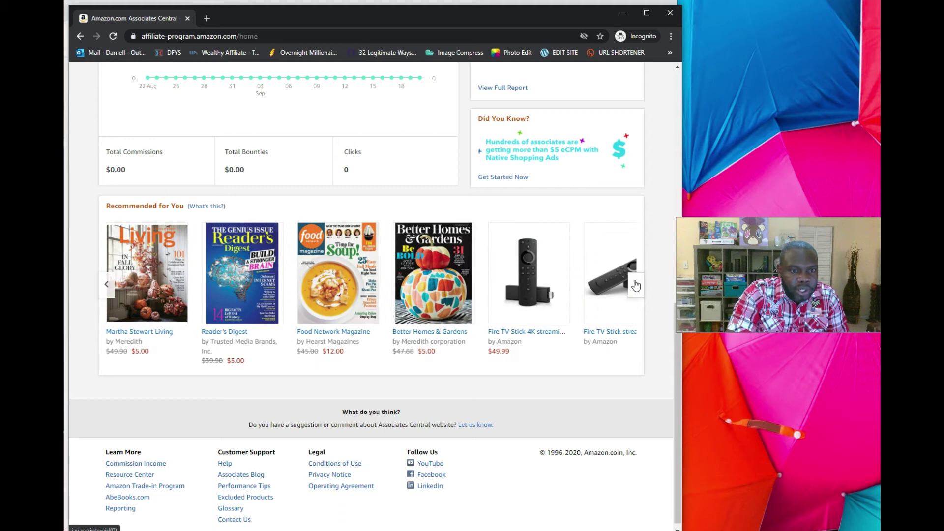
click(636, 287)
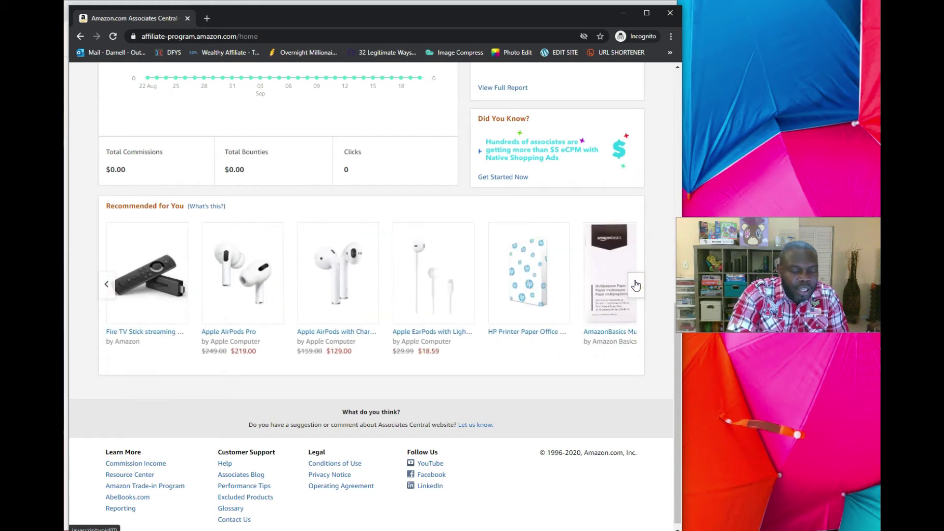
click(637, 284)
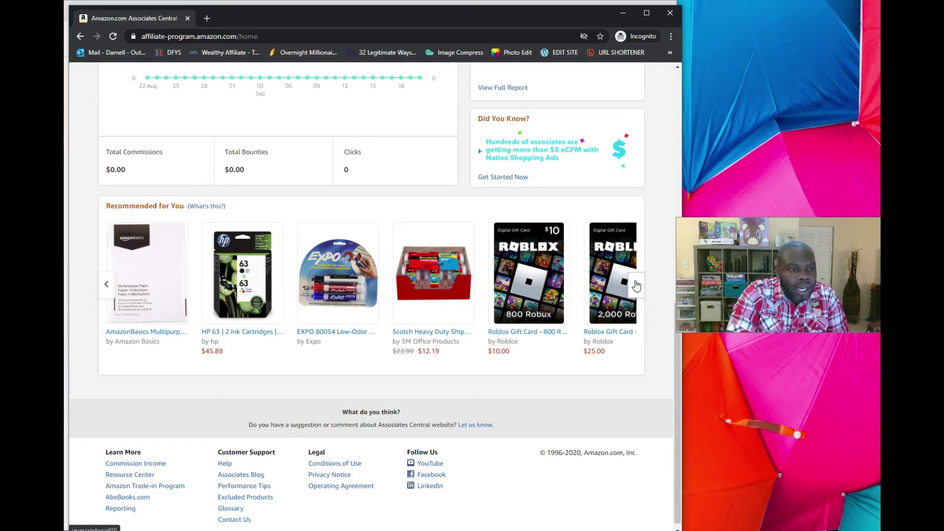
click(637, 286)
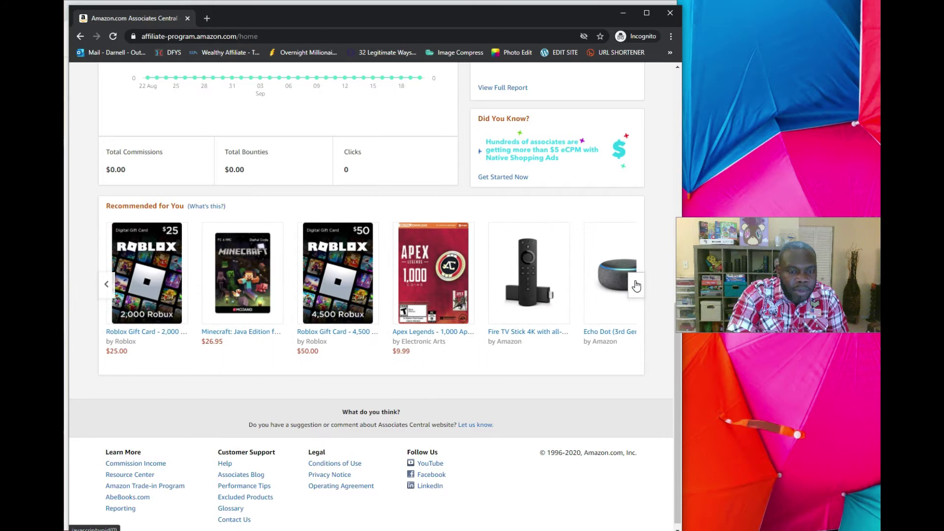
click(637, 284)
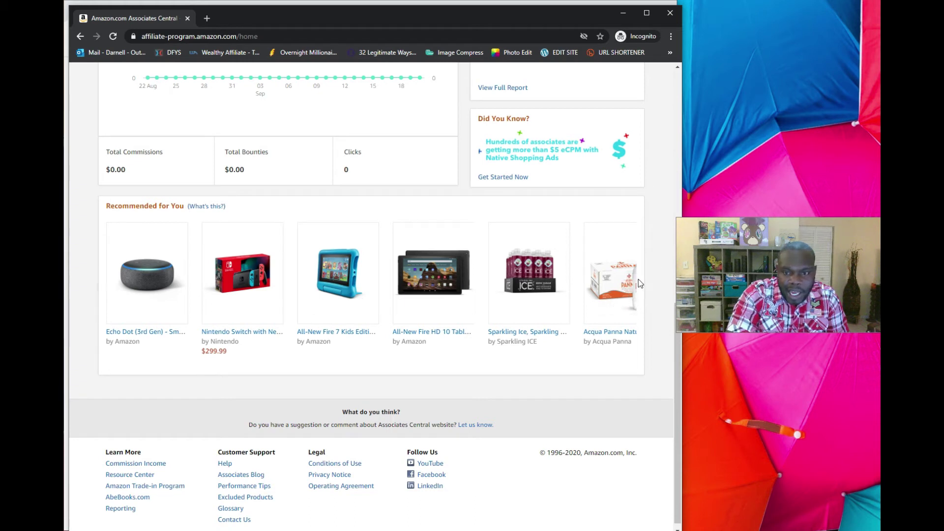
click(636, 284)
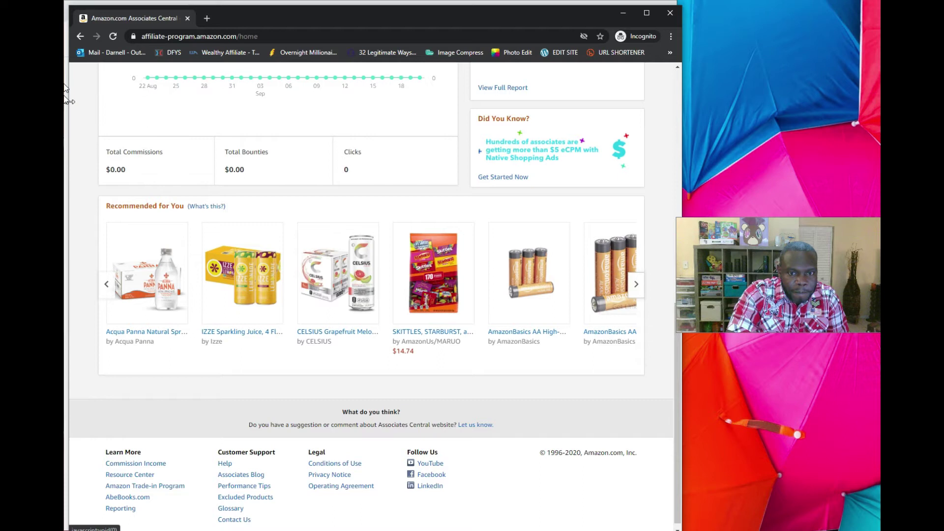
scroll(506, 226, up, 5)
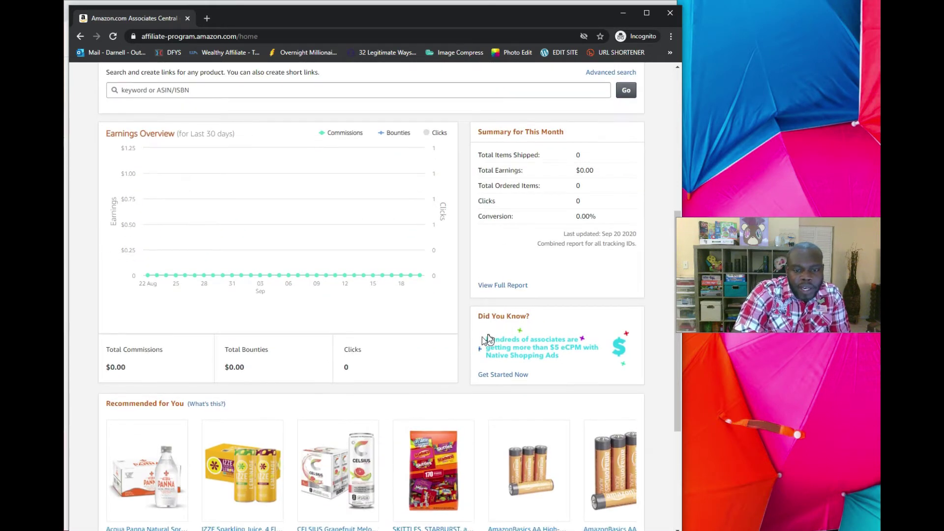
scroll(443, 258, down, 5)
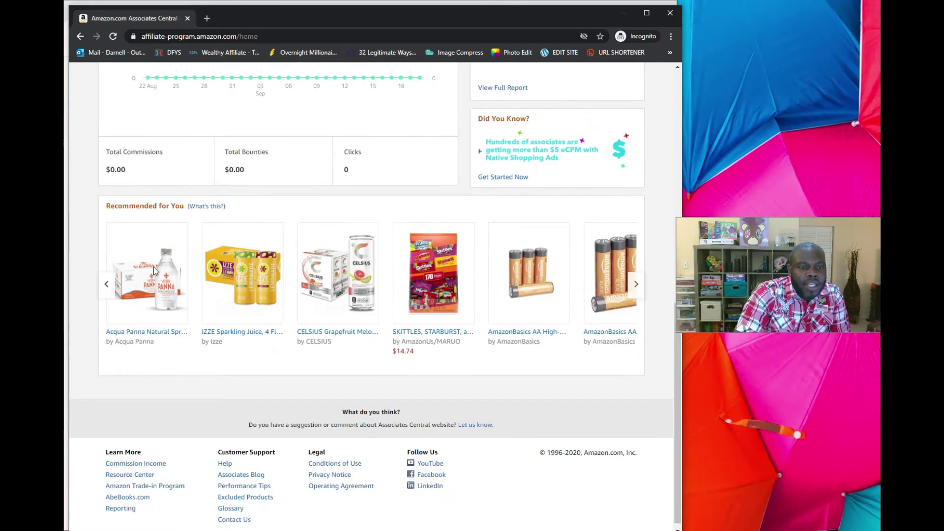
Step: Page the carousel back to the Rage book and open a new blank tab
click(107, 284)
click(108, 285)
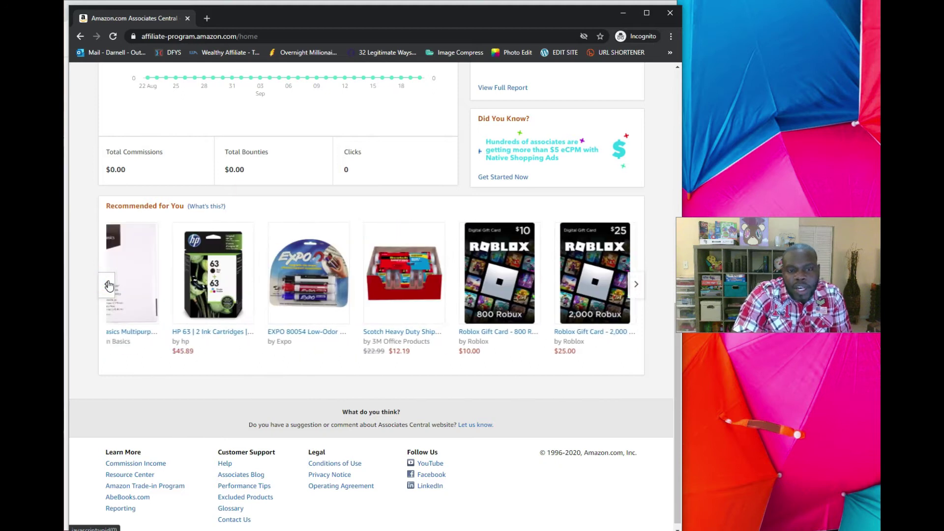
click(109, 285)
click(109, 285)
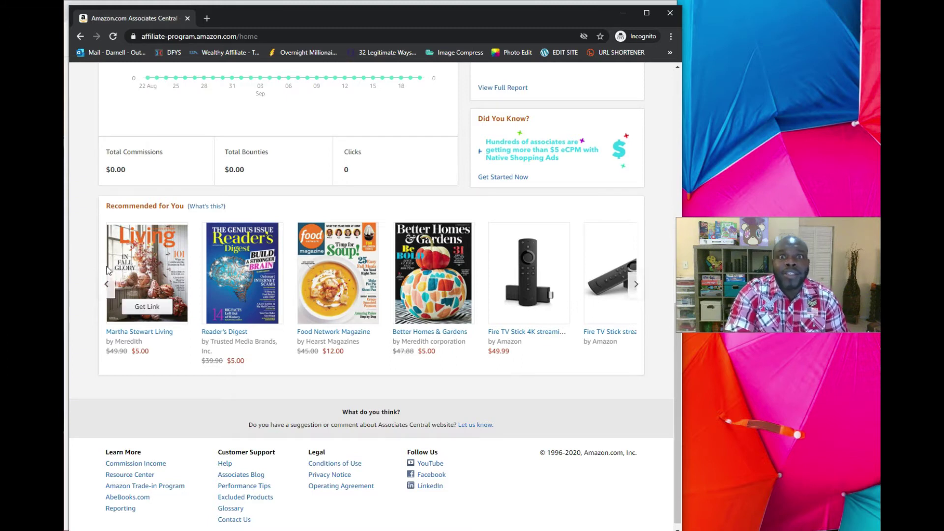
click(109, 281)
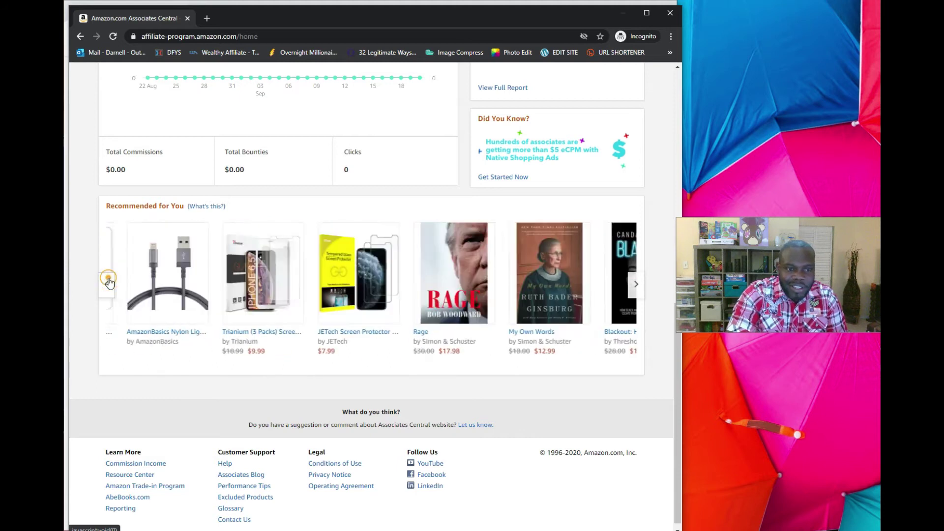
click(636, 284)
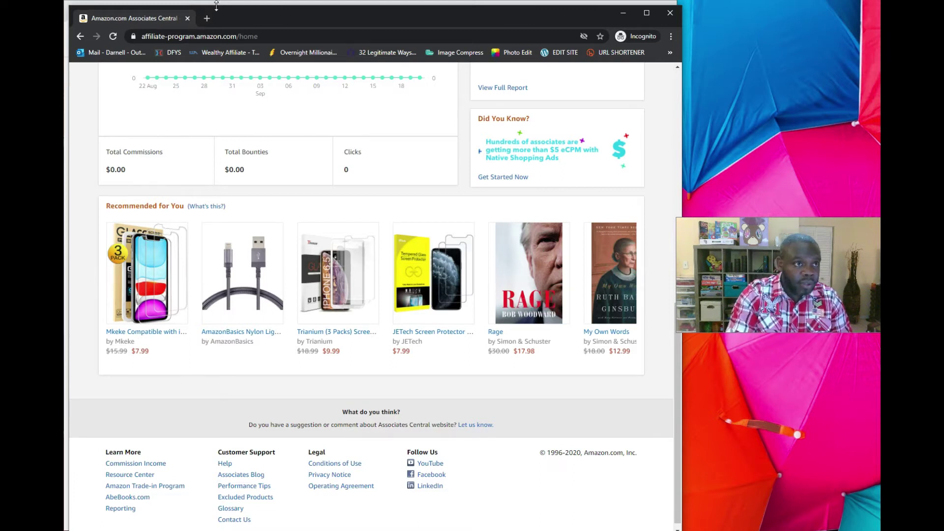
click(206, 19)
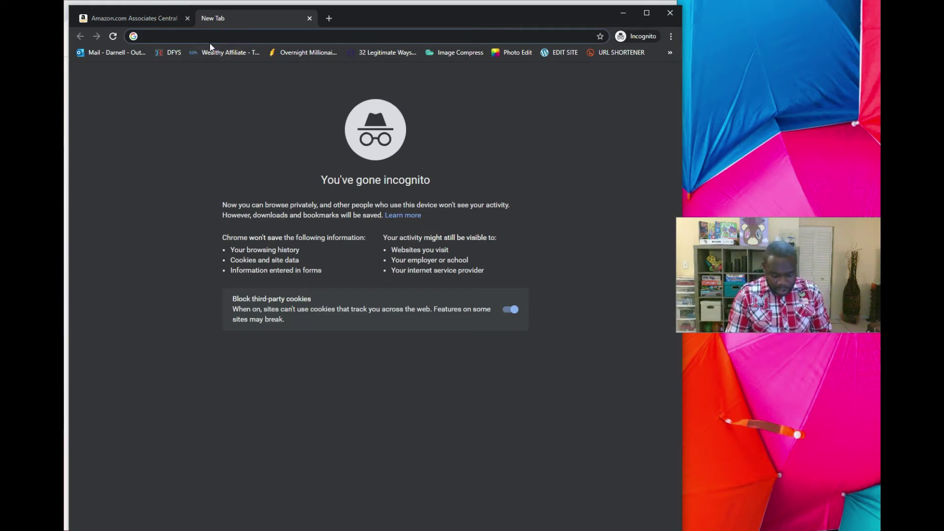
text(google.com)
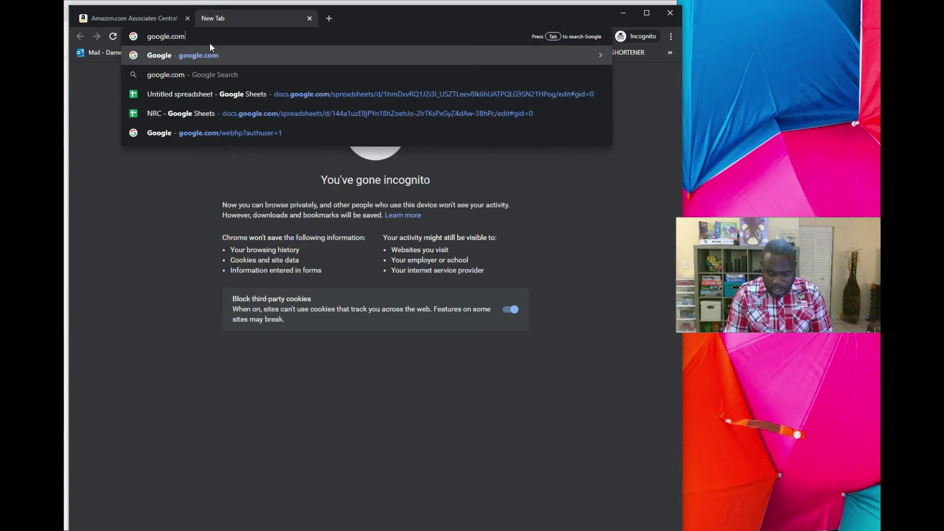
Step: Load google.com and search 'rage' via the 'Rage – Book by Bob Woodward' suggestion
key(Return)
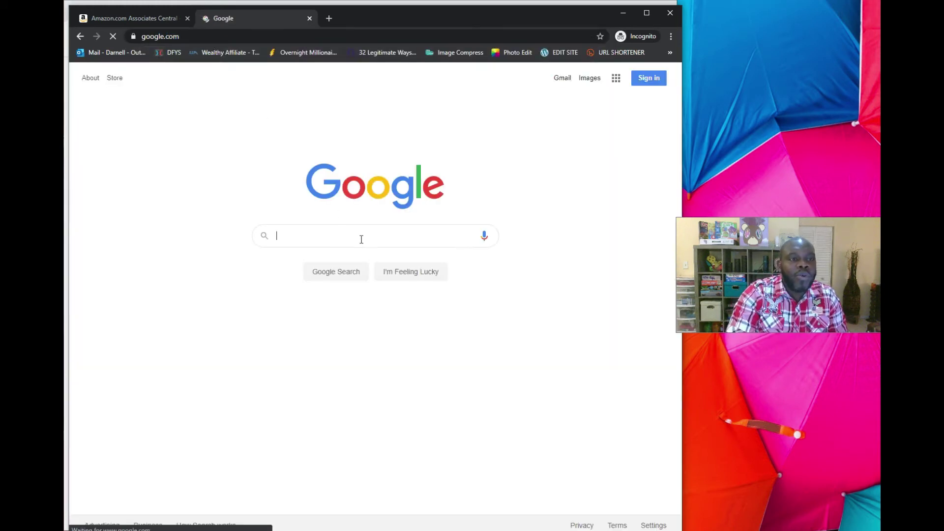
click(365, 242)
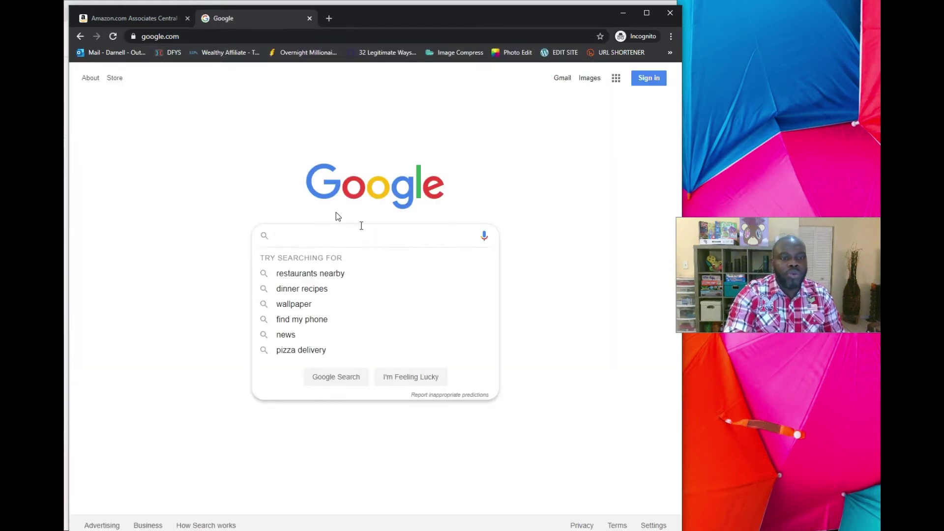
text(rage)
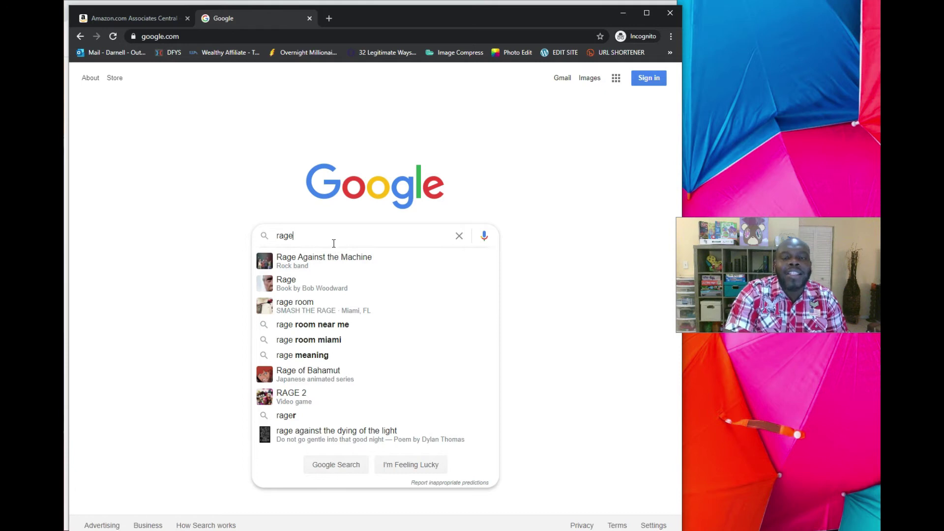
click(310, 280)
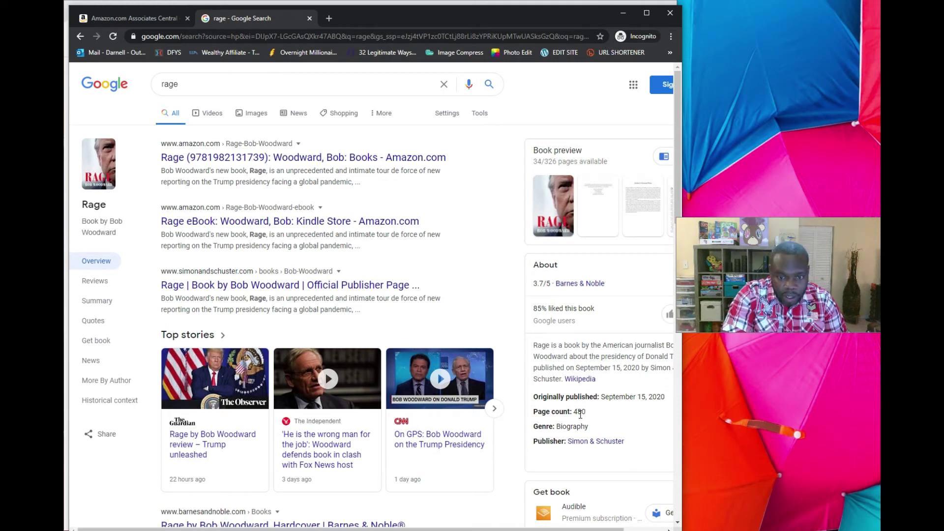
scroll(581, 415, down, 1)
scroll(580, 419, down, 1)
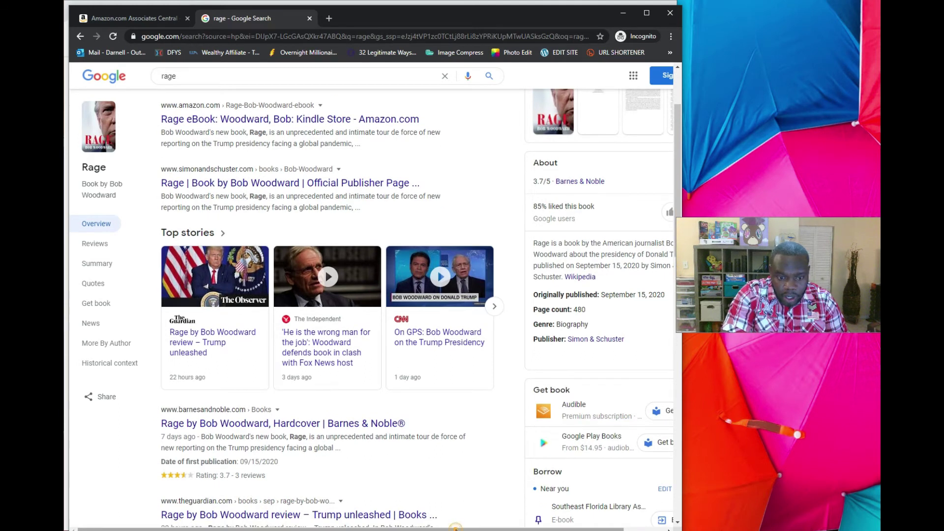
drag(464, 527, 501, 526)
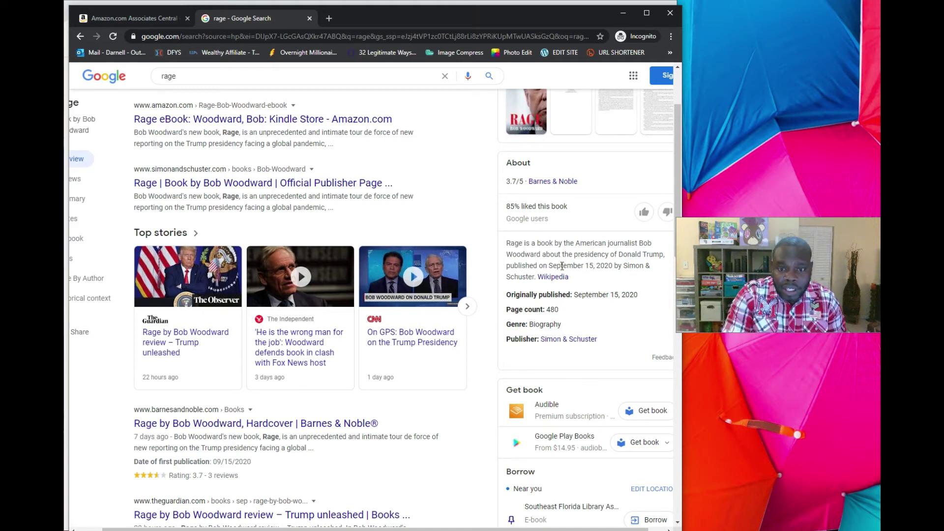
scroll(570, 269, up, 1)
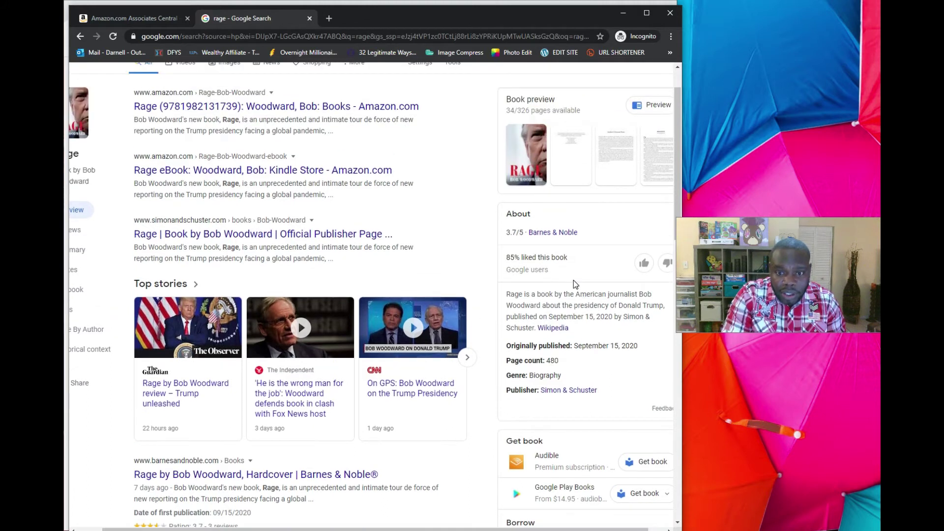
scroll(573, 280, down, 1)
scroll(443, 263, up, 1)
scroll(430, 261, up, 2)
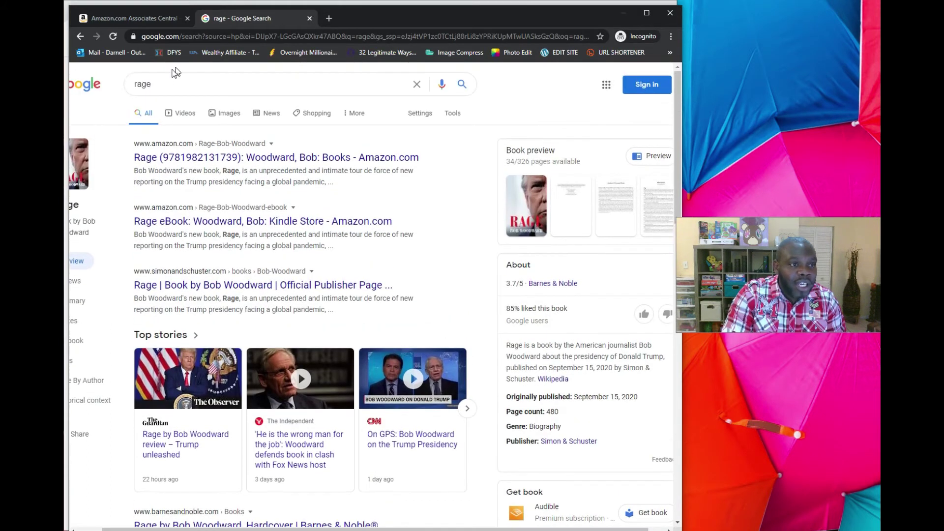
click(168, 84)
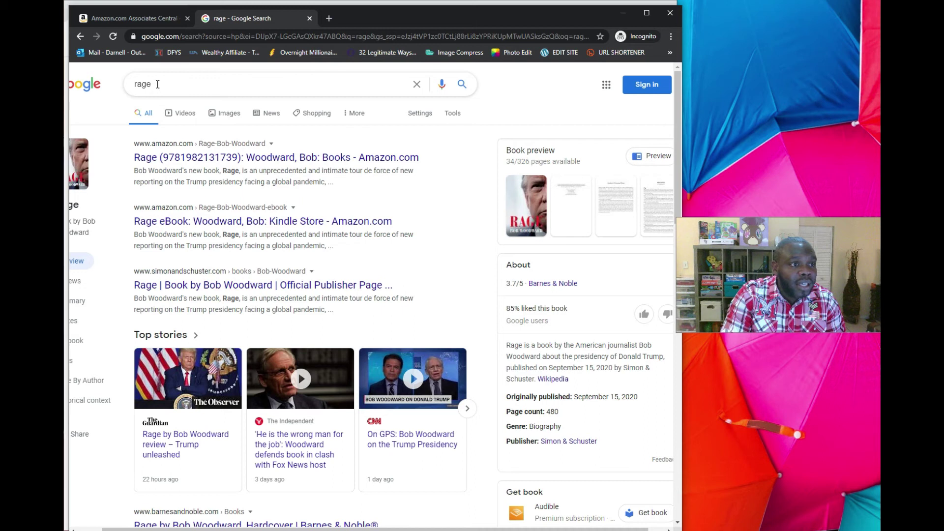
Step: Replace the 'rage' search with 'bob woodard' to show Bob Woodward results
key(BackSpace)
key(BackSpace)
key(BackSpace)
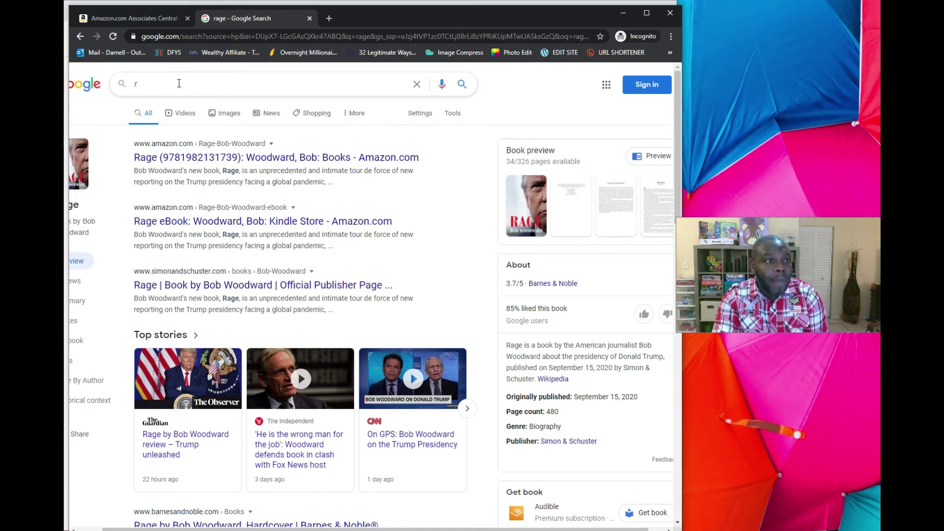
key(BackSpace)
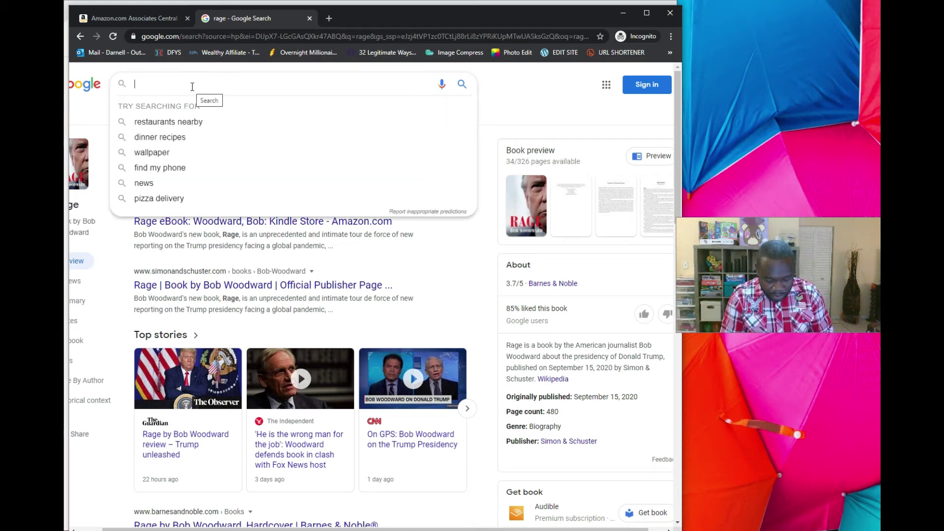
text(bob)
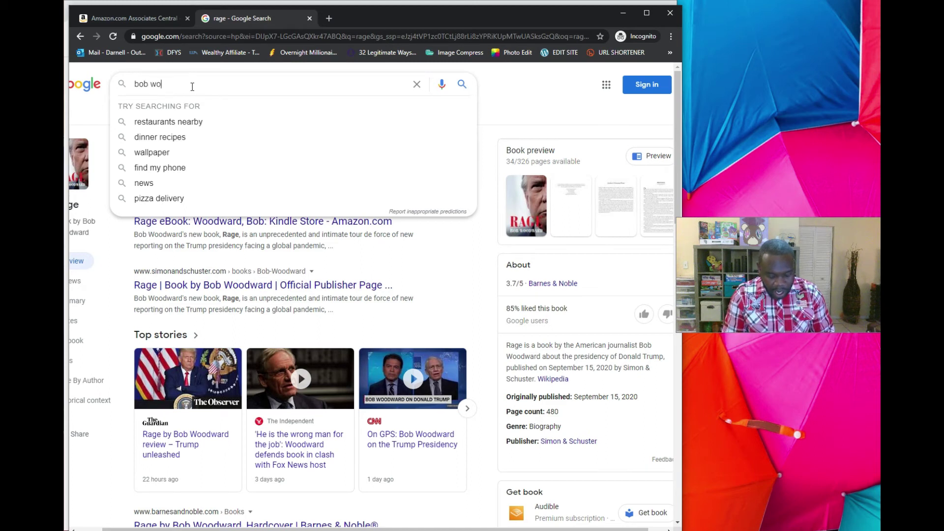
text(woodard)
key(Return)
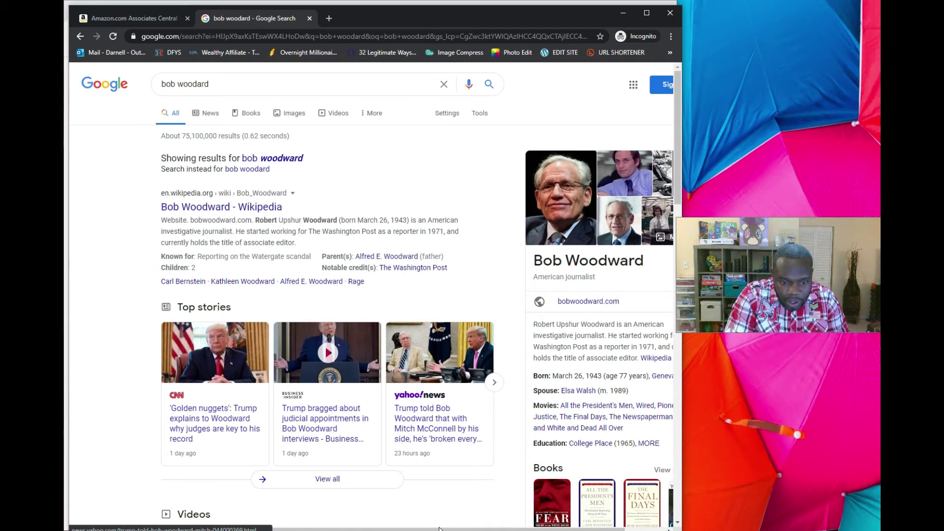
drag(439, 527, 494, 527)
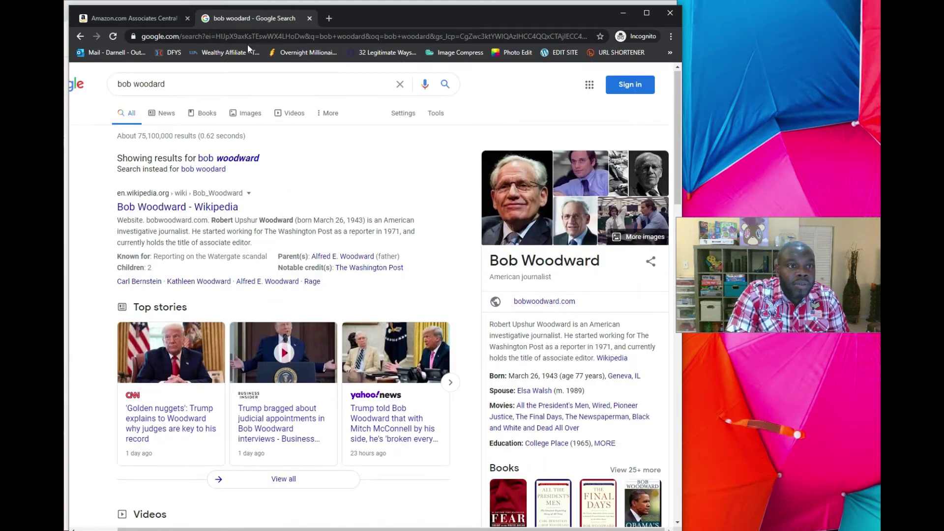
scroll(397, 192, down, 2)
scroll(236, 89, up, 3)
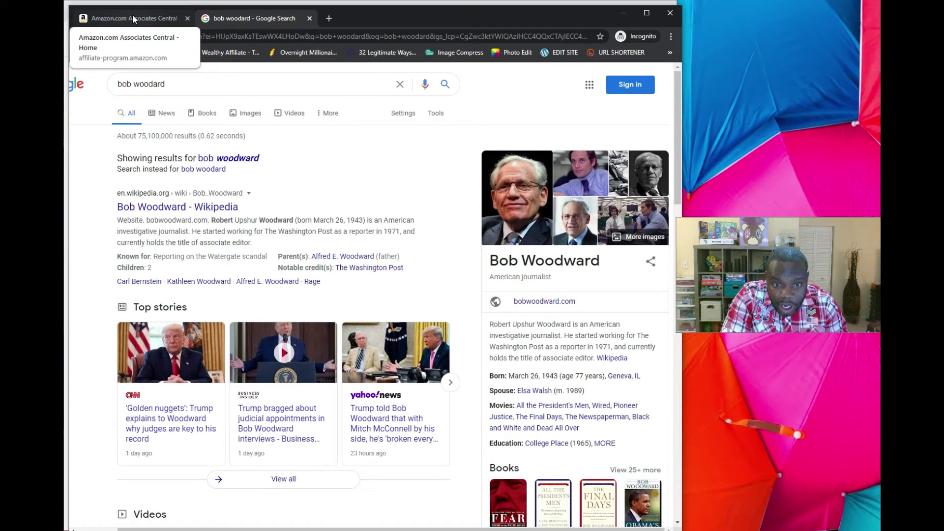
Step: Return to the Associates Central tab and select the empty Quick Links keyword field
click(132, 12)
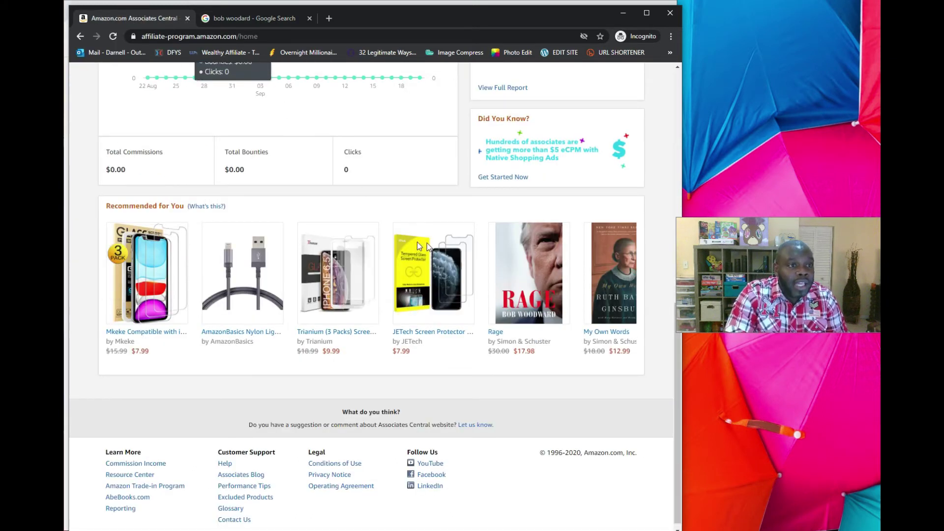
scroll(373, 142, up, 3)
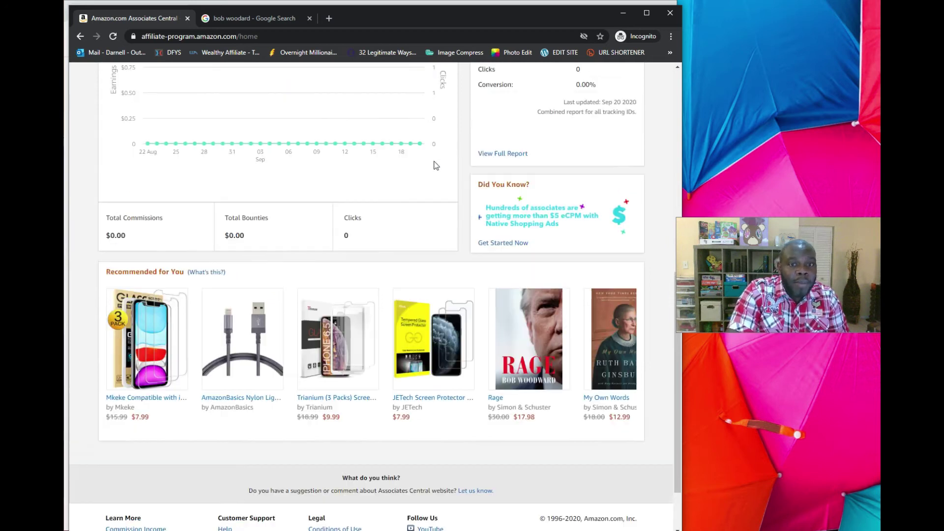
scroll(375, 184, up, 3)
scroll(361, 210, up, 1)
scroll(362, 209, up, 3)
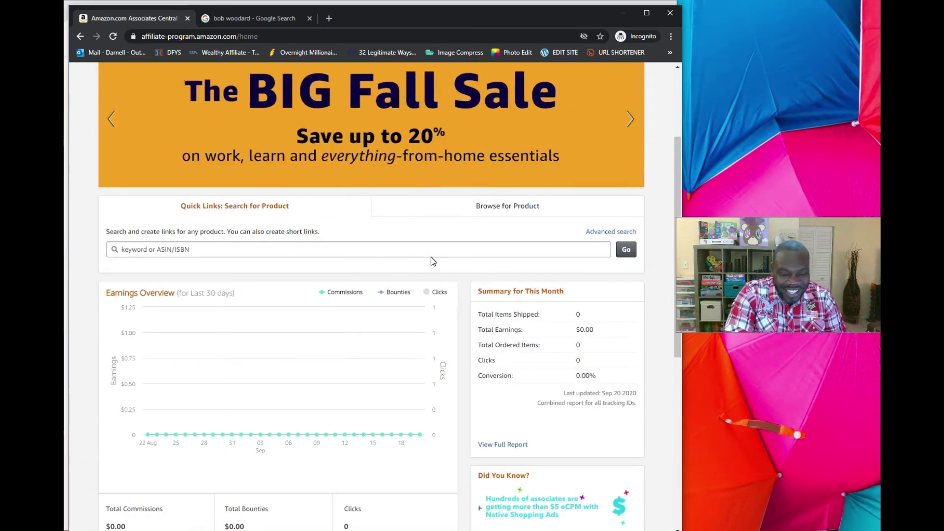
scroll(441, 254, down, 8)
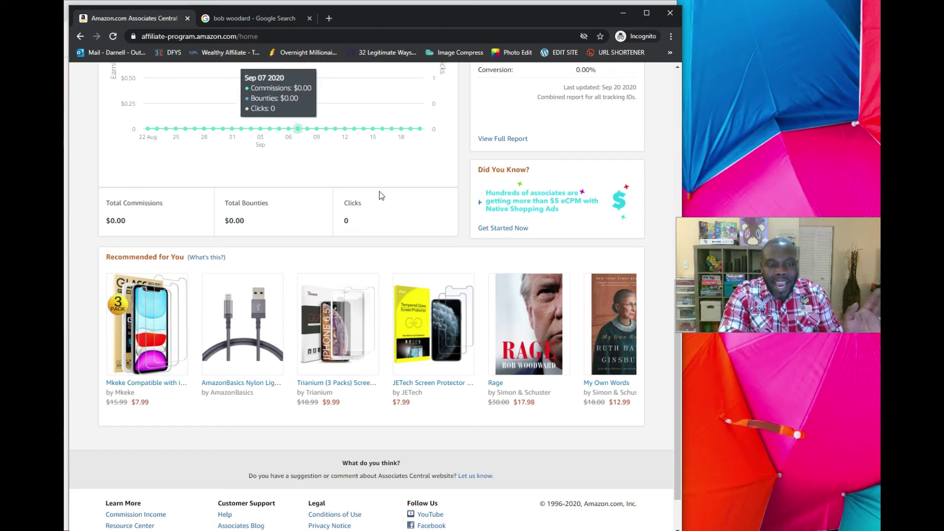
mouse_move(529, 325)
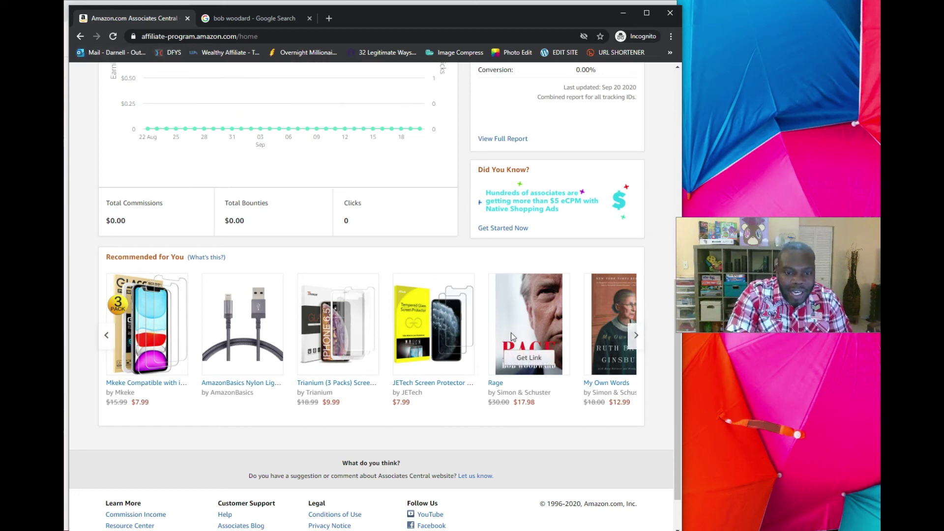
scroll(369, 259, up, 3)
scroll(295, 185, up, 4)
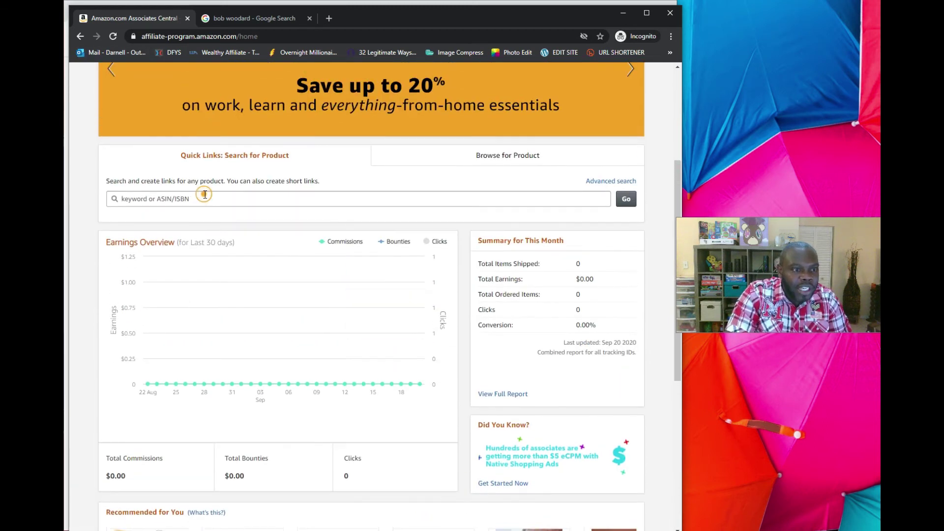
click(206, 198)
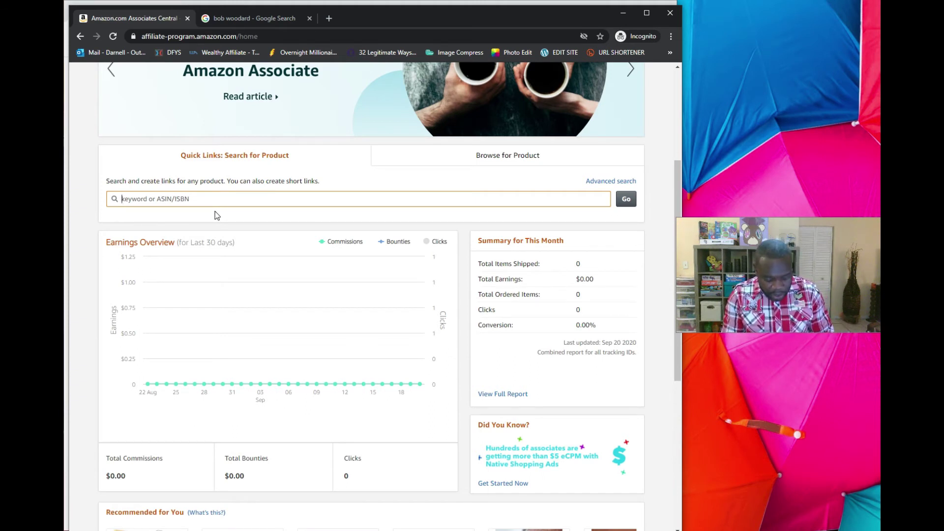
text(rage)
Step: Search products for 'rage' (59,499 results, Rage first), then clear the keyword
key(Return)
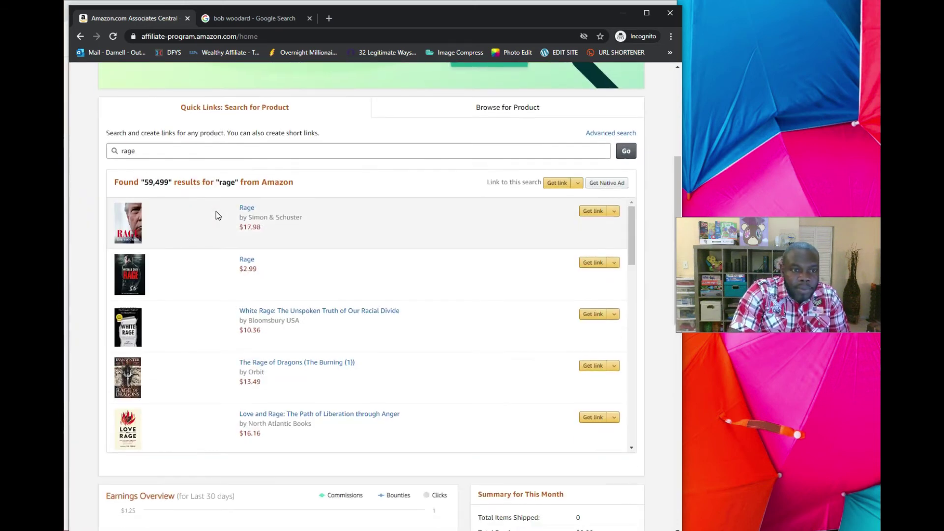
scroll(216, 211, down, 1)
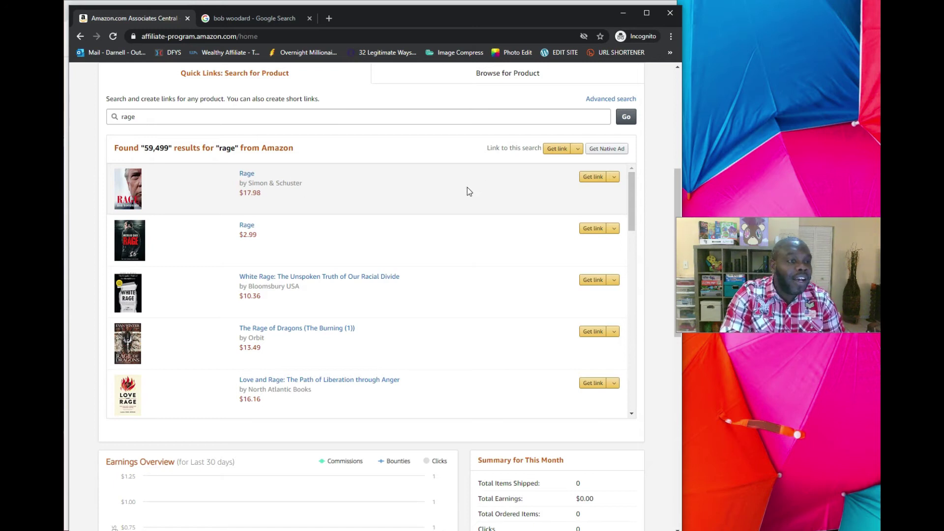
scroll(274, 182, up, 1)
scroll(274, 182, up, 2)
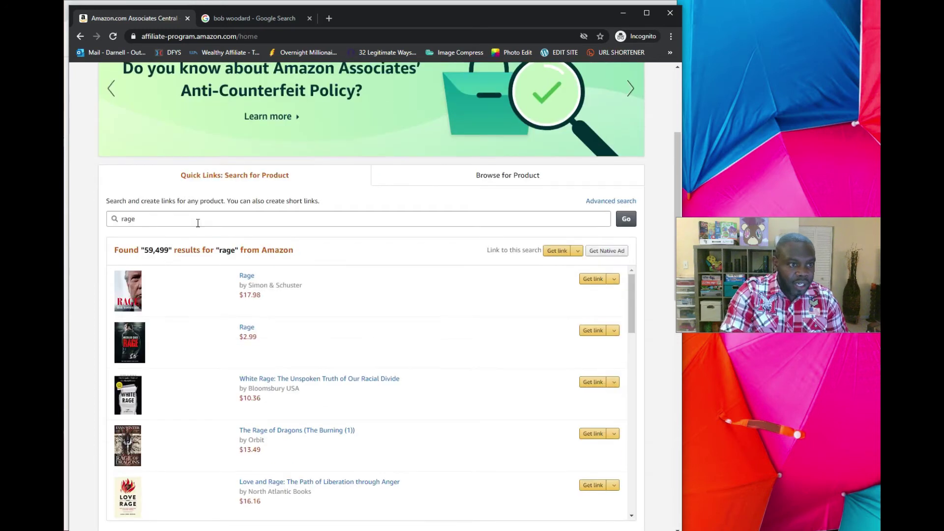
double_click(202, 219)
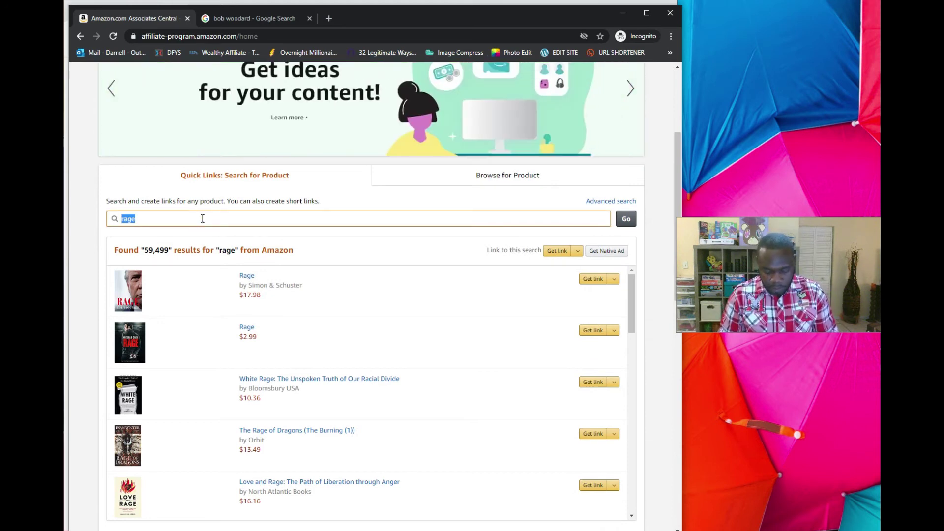
key(BackSpace)
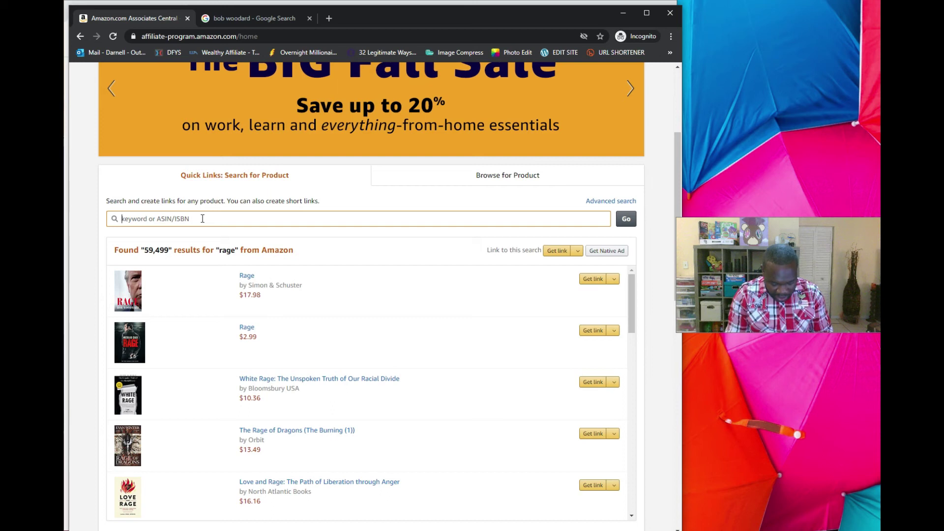
text(herbal)
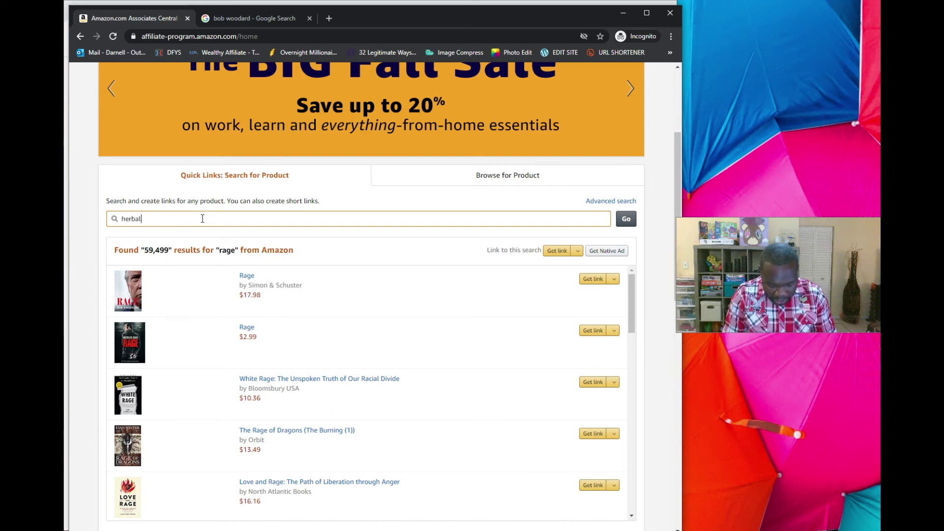
text(ife)
Step: Search products for 'herbalife' (604 results) and select the keyword for removal
key(Return)
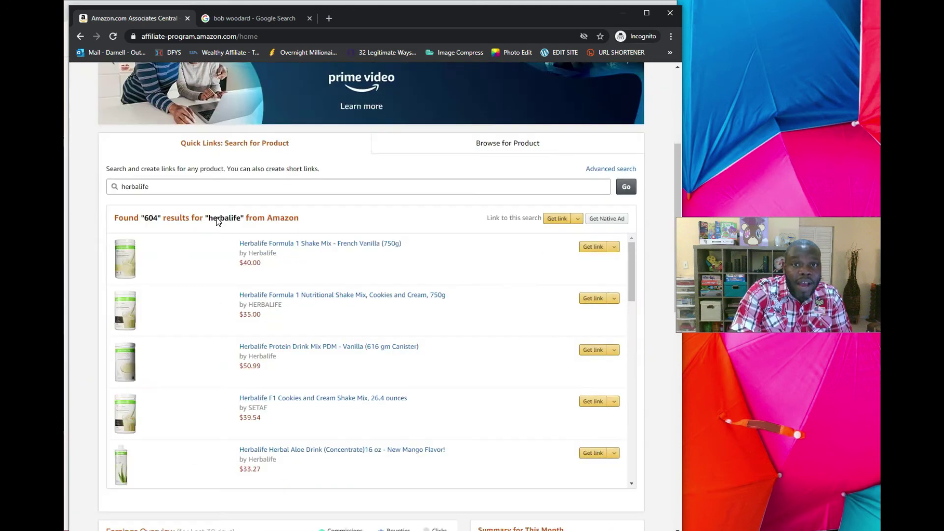
scroll(218, 222, down, 1)
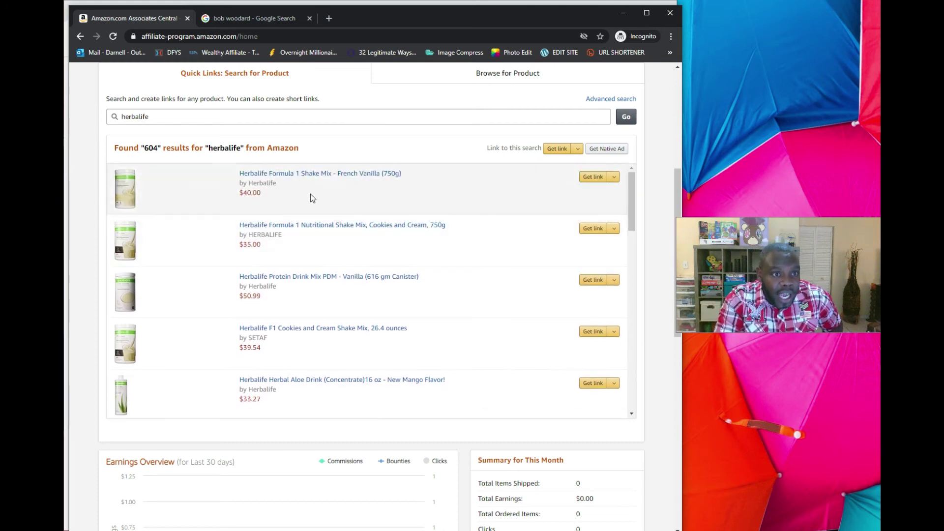
scroll(333, 257, down, 1)
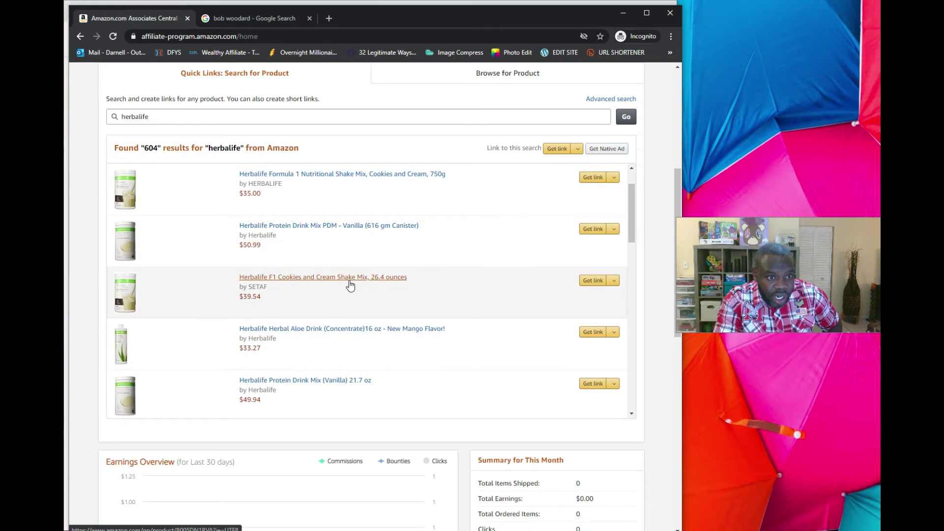
scroll(349, 289, down, 1)
scroll(350, 291, down, 1)
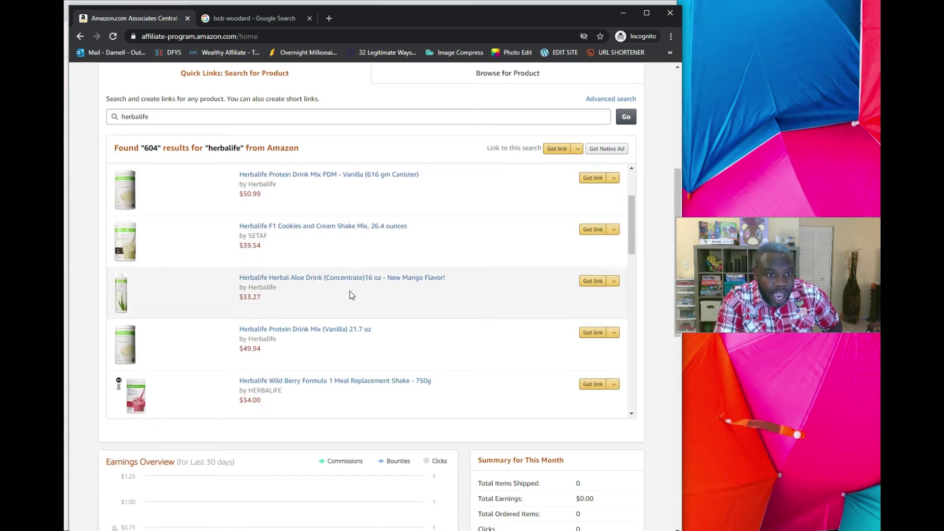
scroll(349, 290, down, 1)
scroll(350, 290, down, 2)
scroll(350, 290, down, 1)
scroll(343, 306, down, 2)
scroll(344, 306, down, 1)
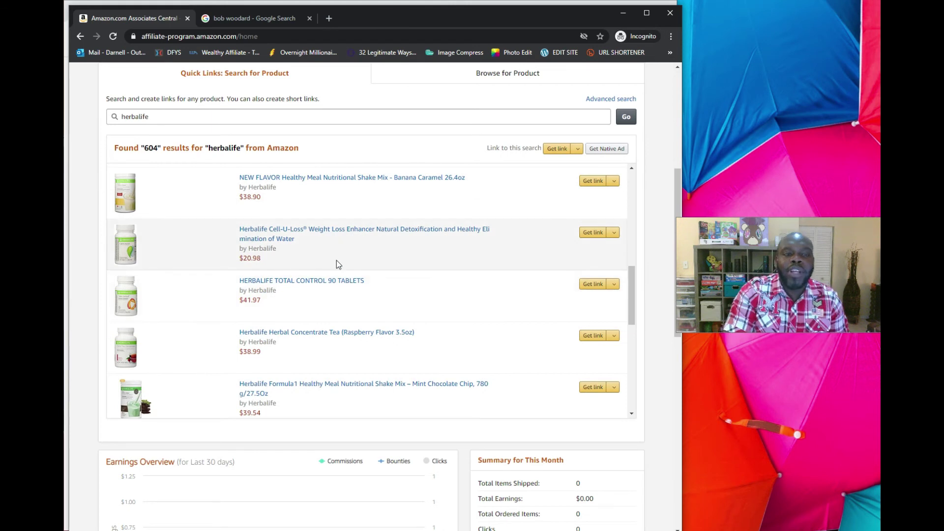
scroll(290, 244, up, 3)
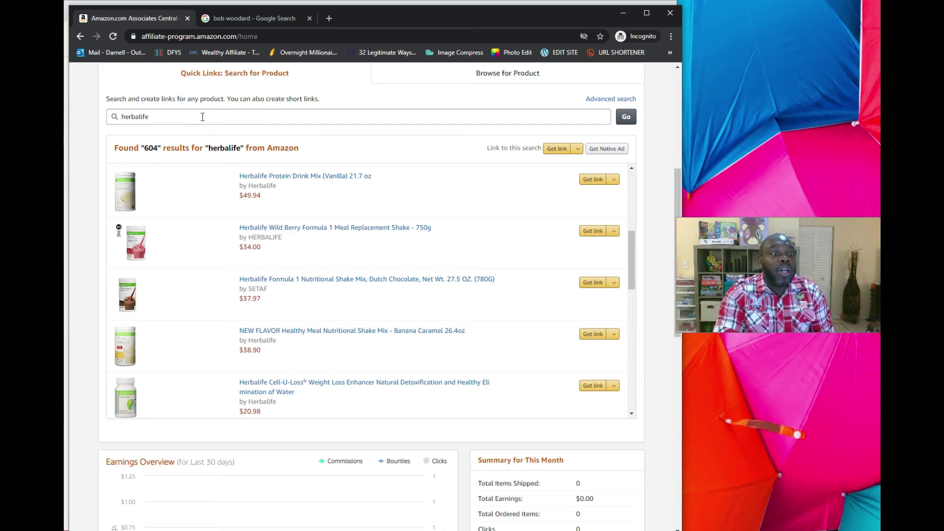
double_click(202, 115)
Step: Replace the keyword with 'fitness' and search, returning 444,312 results
key(BackSpace)
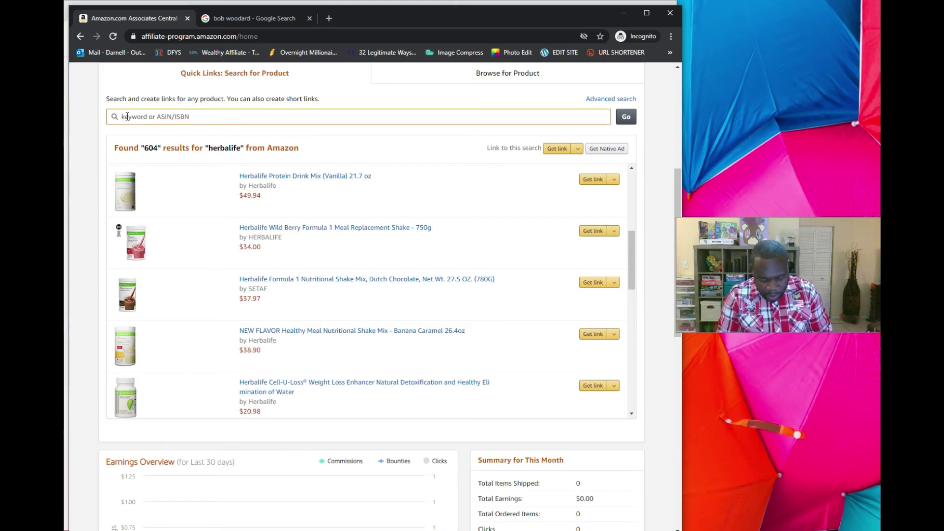
text(fitness)
key(Return)
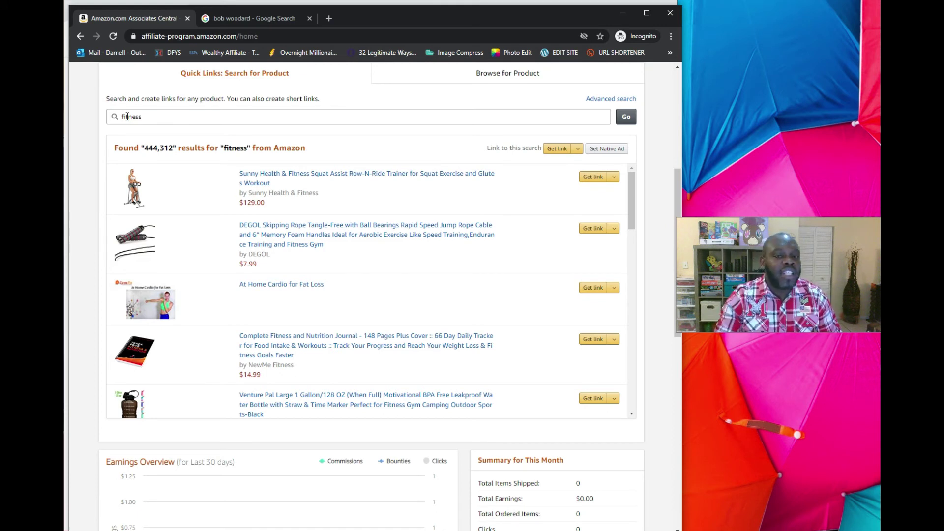
scroll(143, 223, down, 3)
scroll(142, 222, down, 2)
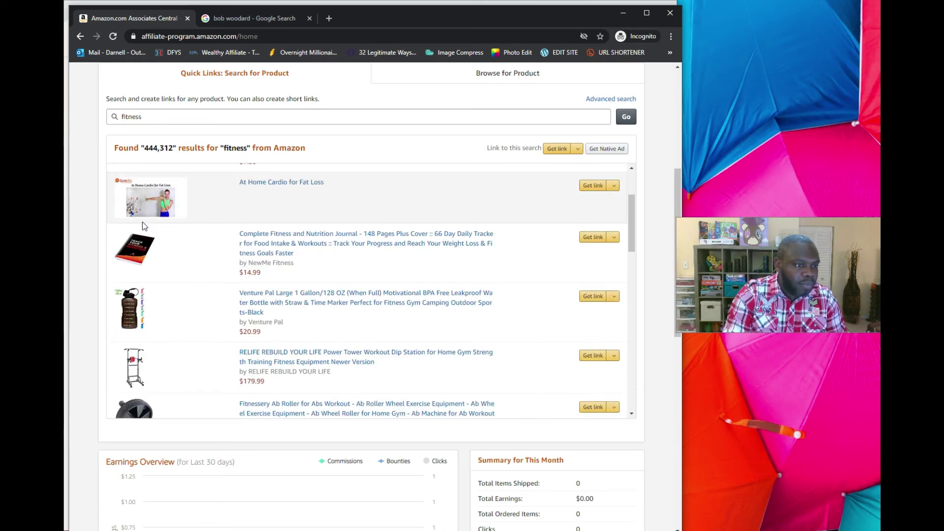
scroll(142, 222, down, 3)
scroll(142, 223, down, 3)
scroll(145, 236, down, 3)
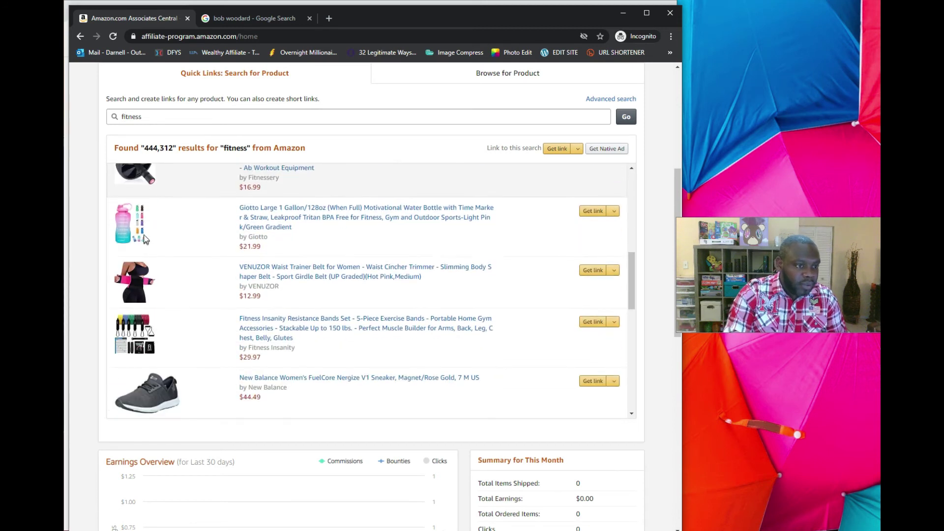
scroll(145, 238, up, 1)
scroll(144, 229, up, 2)
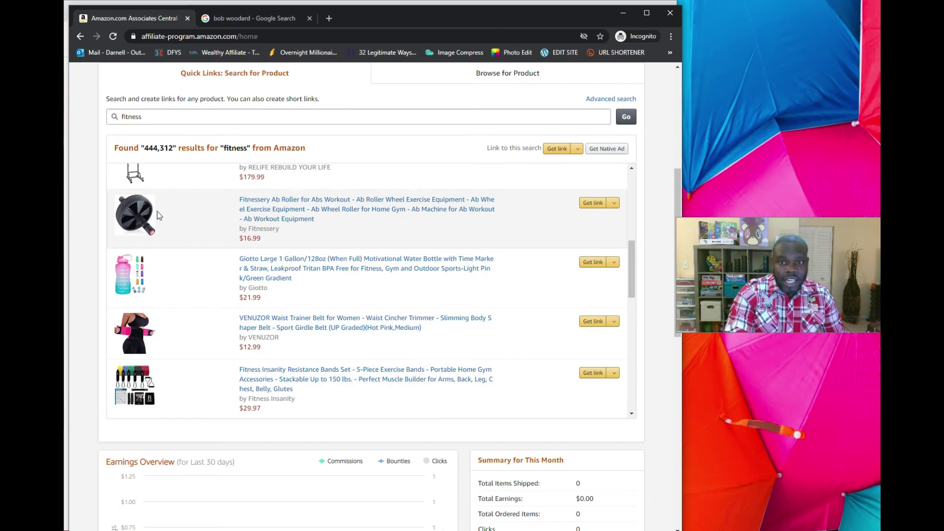
scroll(159, 214, down, 1)
scroll(170, 192, down, 2)
scroll(177, 177, up, 3)
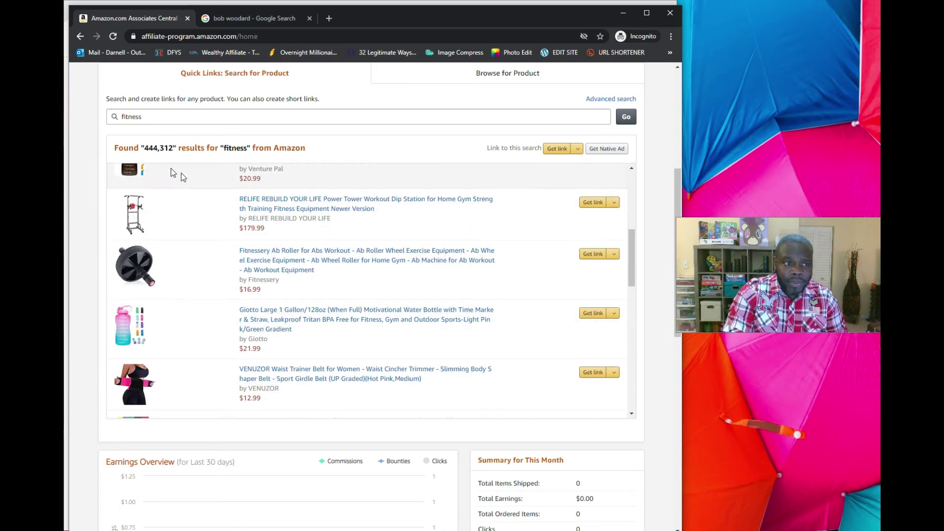
Step: Replace the fitness keyword with 'playstation' and search, showing 104,936 results
drag(177, 117, 68, 99)
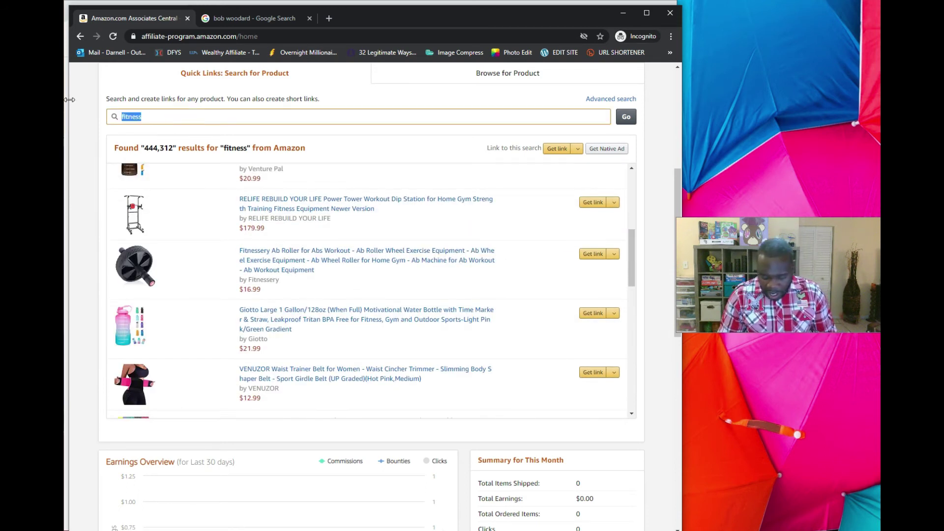
key(BackSpace)
text(playu)
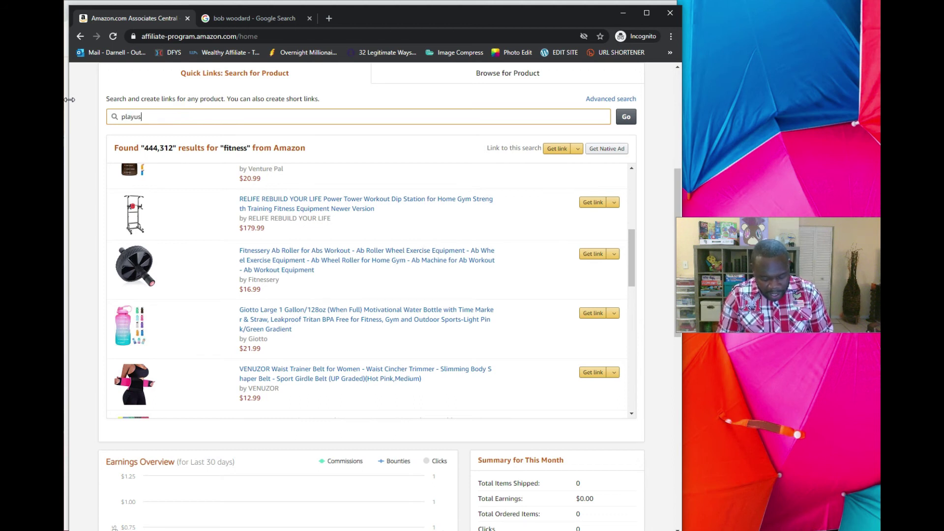
text(s)
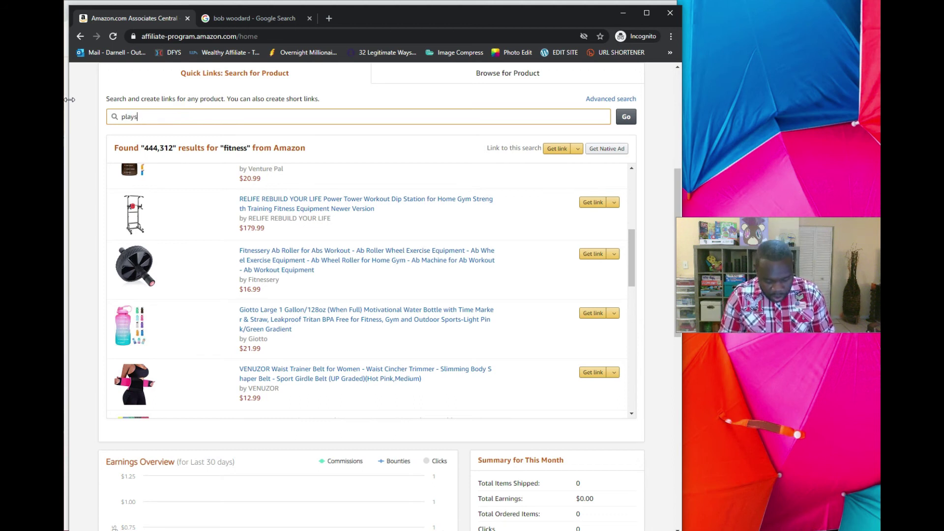
text(tion)
key(Return)
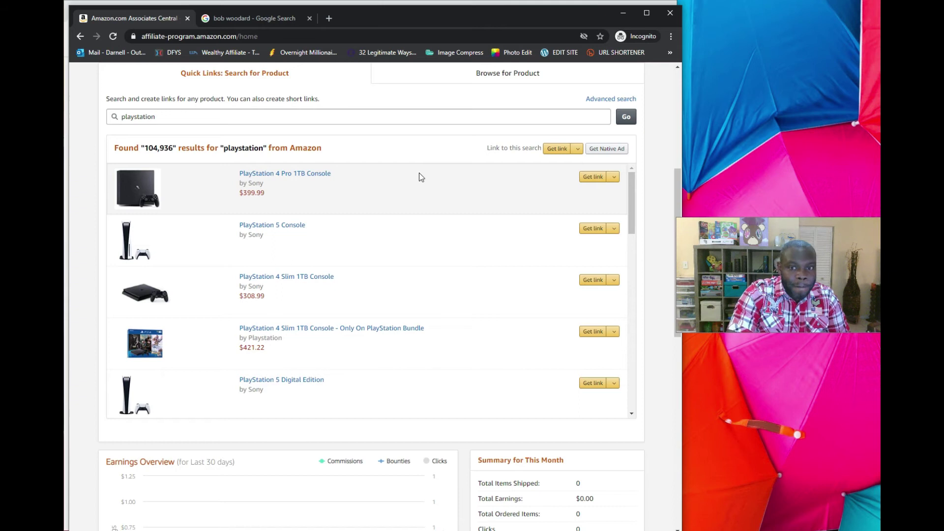
scroll(322, 186, down, 1)
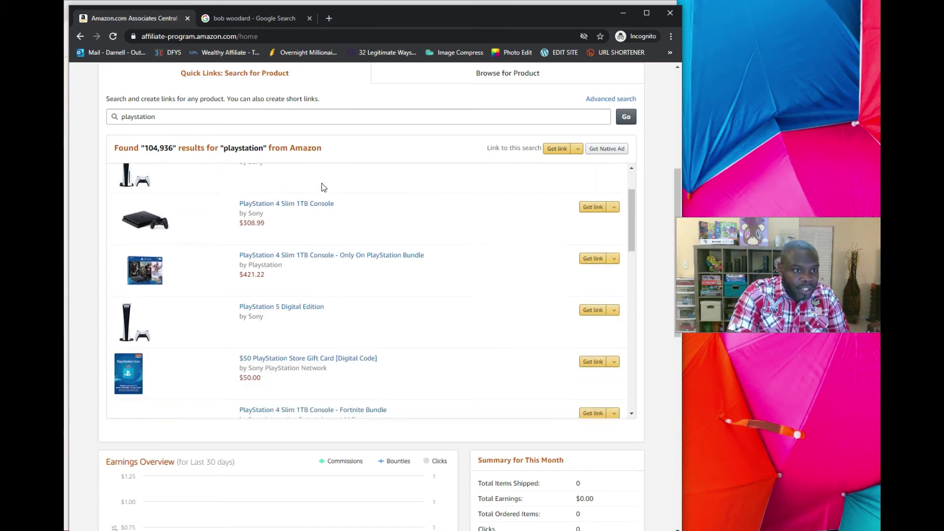
scroll(322, 187, down, 2)
scroll(321, 187, down, 2)
scroll(322, 183, down, 2)
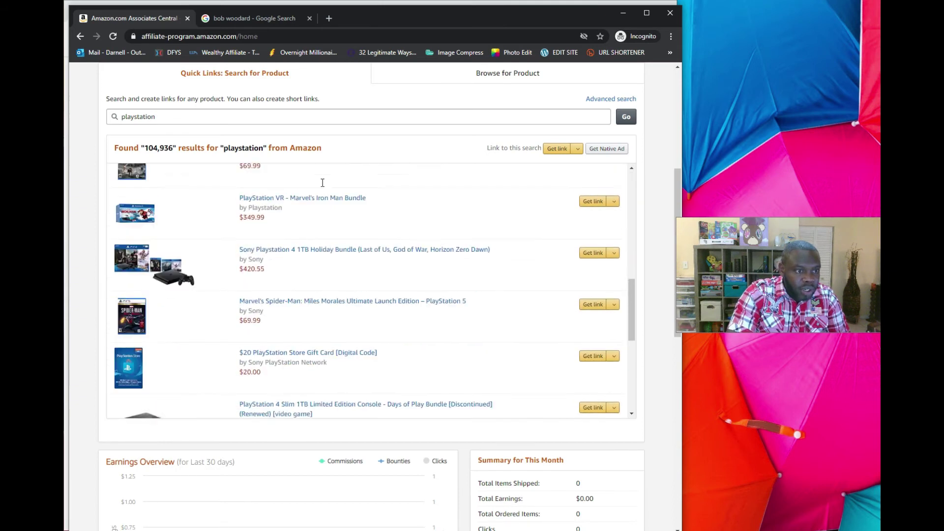
scroll(321, 183, down, 2)
scroll(322, 183, down, 2)
scroll(322, 183, down, 2)
scroll(322, 183, down, 1)
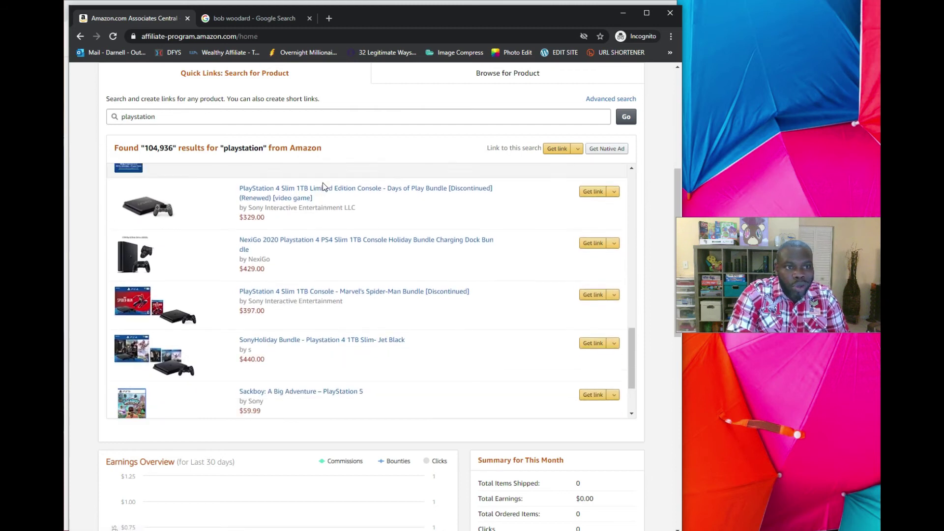
scroll(323, 182, up, 5)
double_click(255, 116)
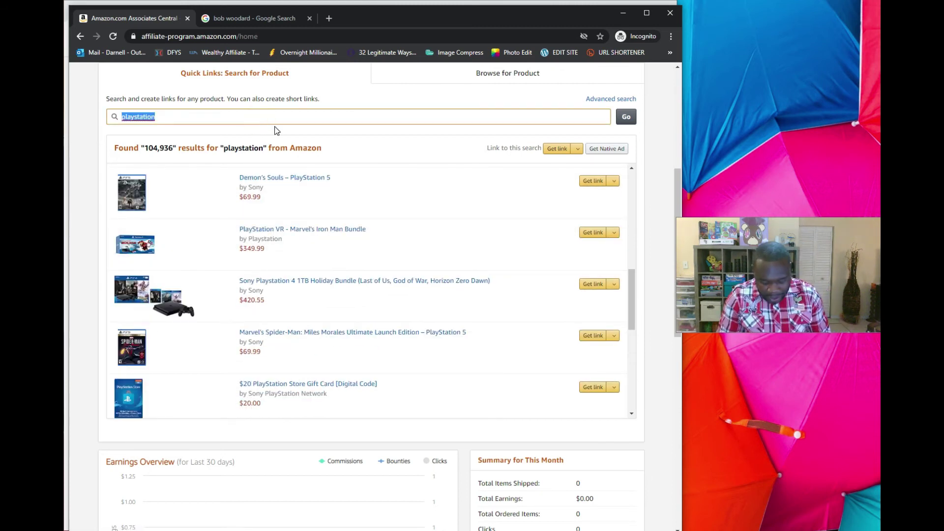
text(gaming)
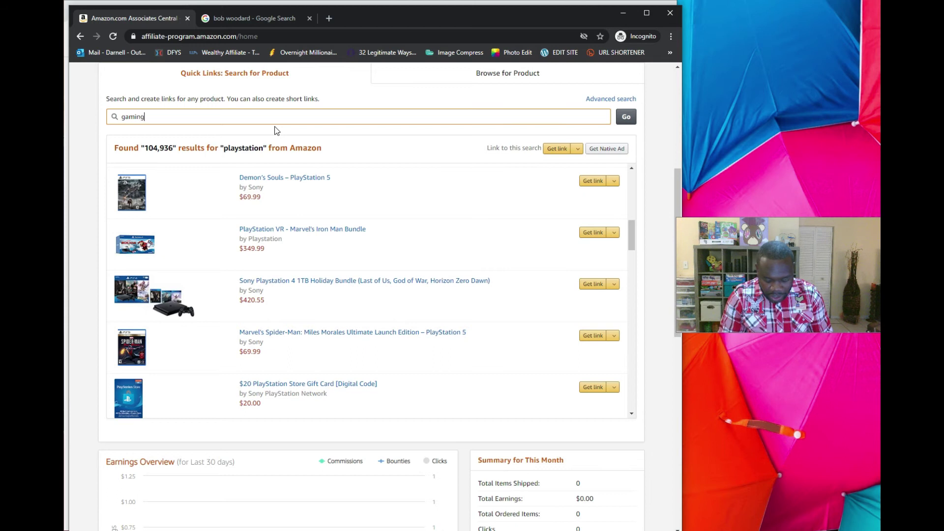
key(Return)
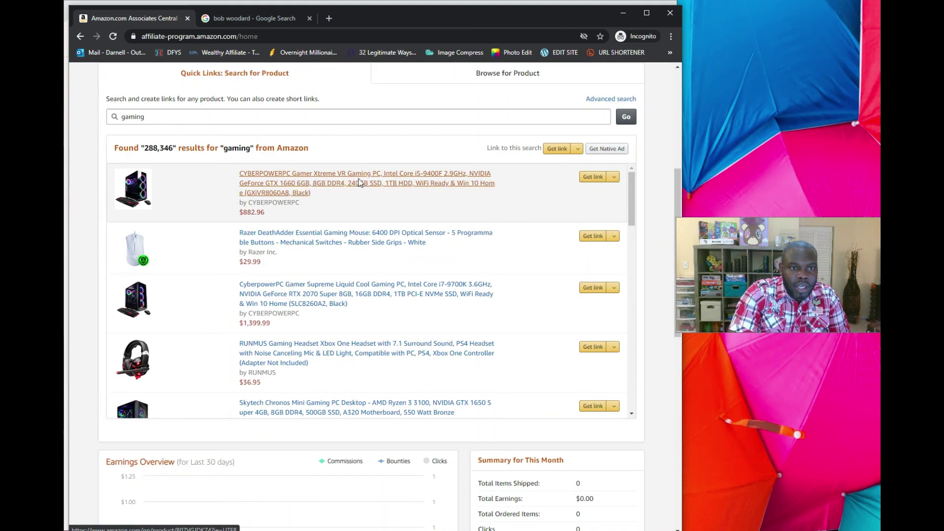
scroll(336, 196, down, 3)
scroll(315, 210, down, 3)
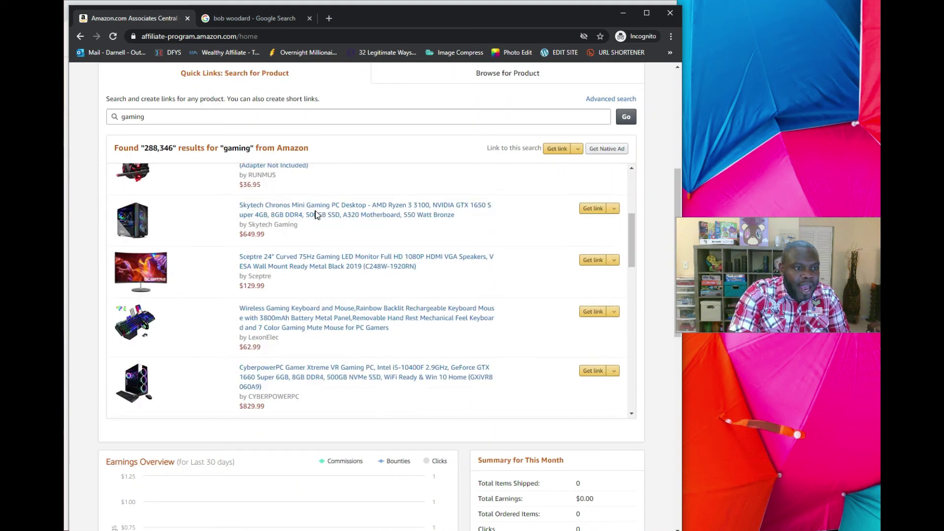
scroll(315, 214, down, 3)
scroll(315, 214, down, 3)
scroll(316, 214, down, 3)
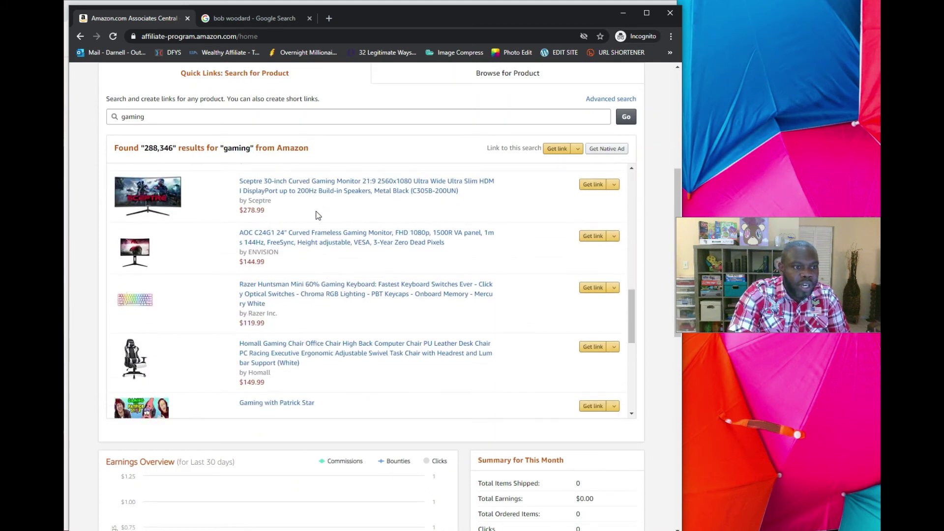
scroll(316, 215, down, 2)
scroll(315, 215, down, 2)
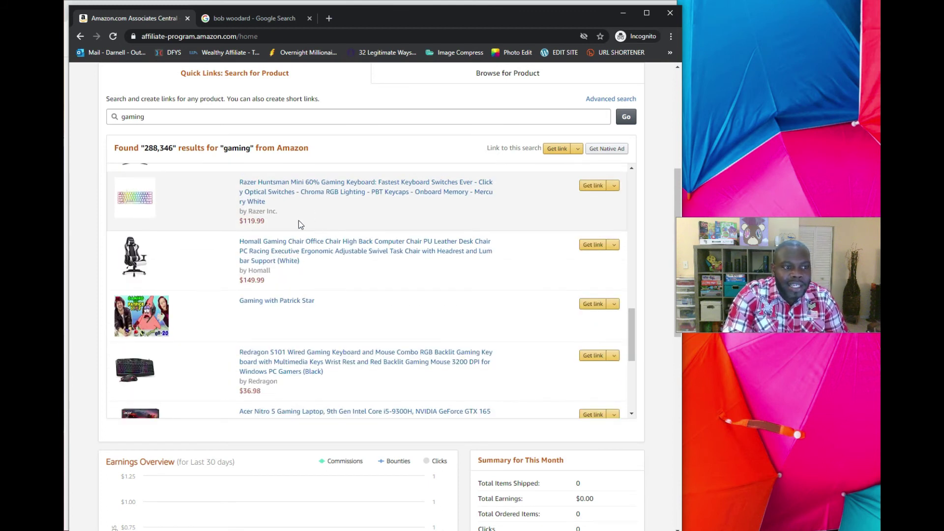
scroll(299, 220, up, 2)
scroll(369, 200, up, 4)
scroll(435, 179, up, 4)
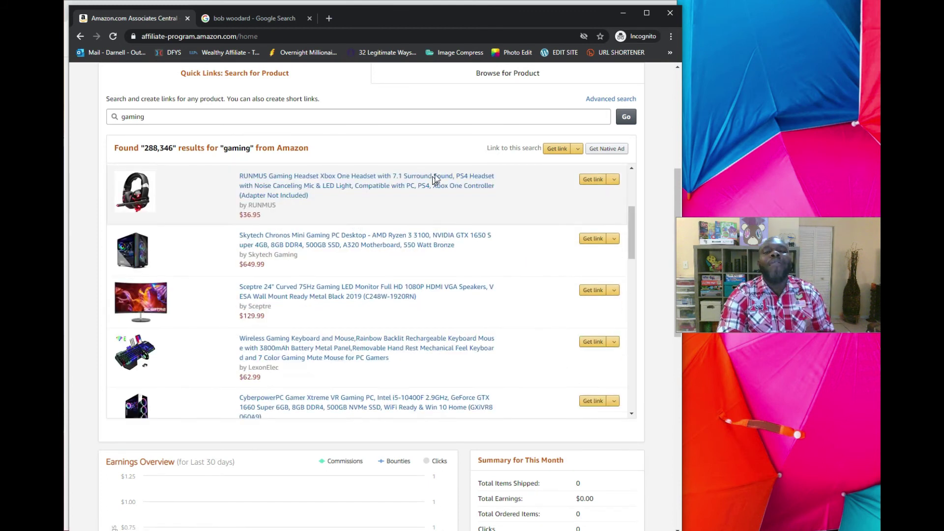
scroll(436, 179, up, 4)
scroll(443, 170, up, 5)
scroll(451, 162, up, 2)
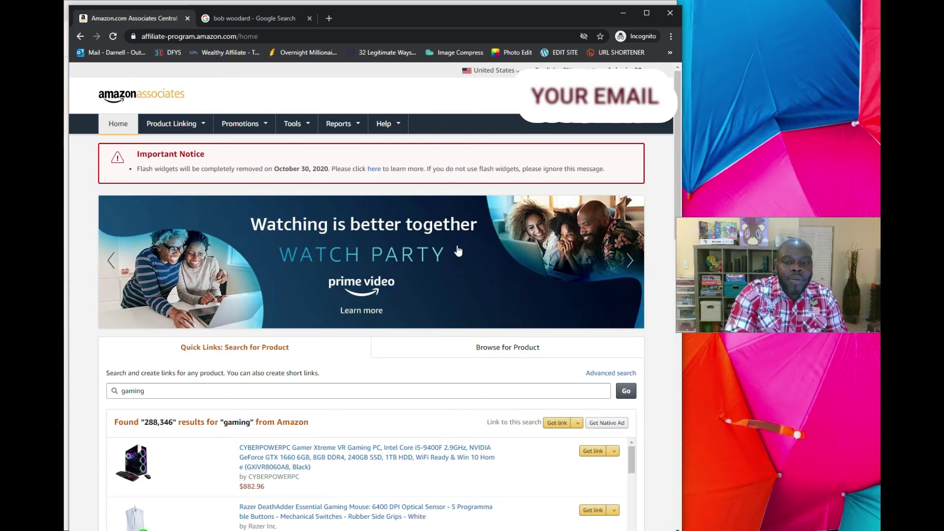
scroll(458, 253, down, 3)
scroll(369, 243, up, 1)
Step: Select the current search term 'gaming' so it can be replaced
double_click(172, 240)
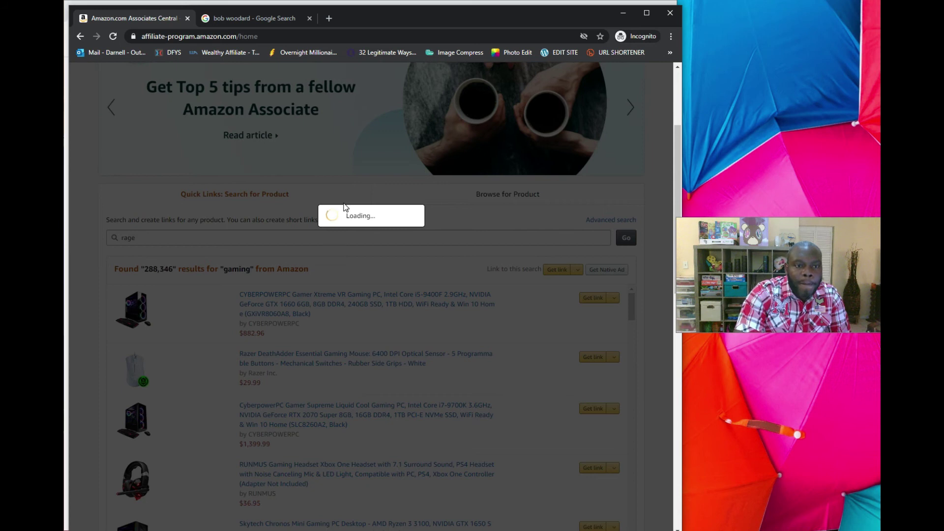
scroll(345, 208, down, 1)
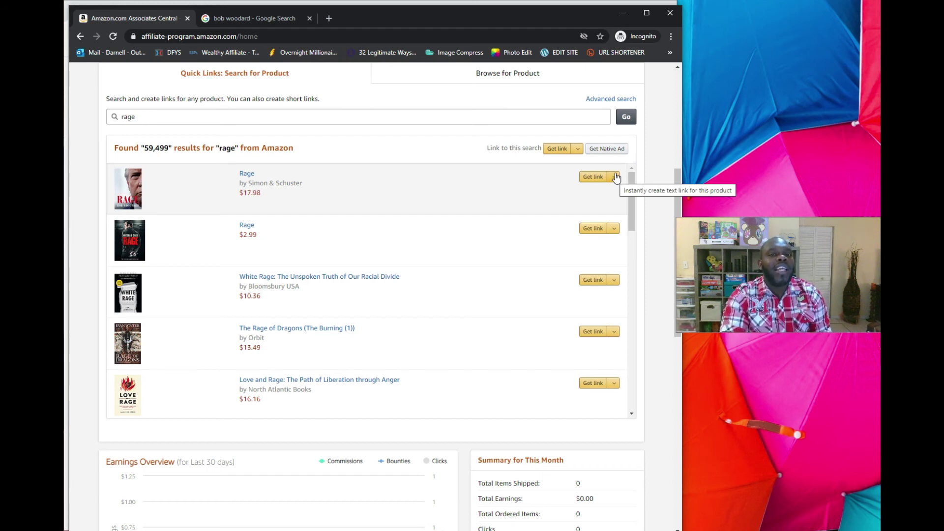
Step: Get a text link for the first Rage book and shorten it to amzn.to
click(594, 177)
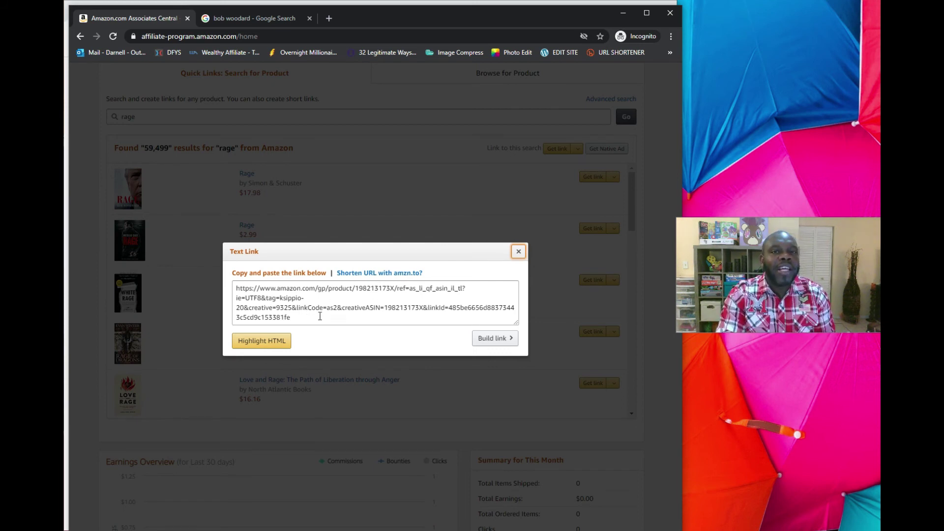
drag(324, 318, 235, 287)
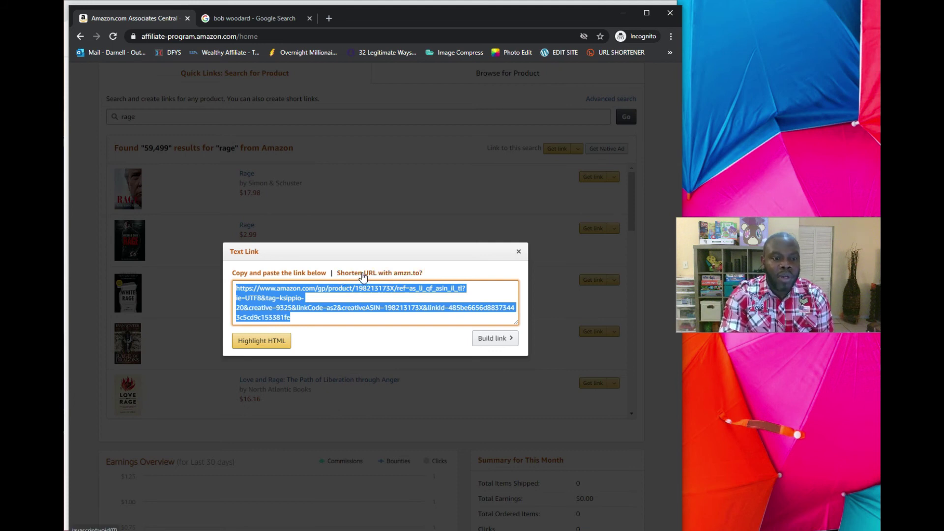
click(362, 273)
click(330, 288)
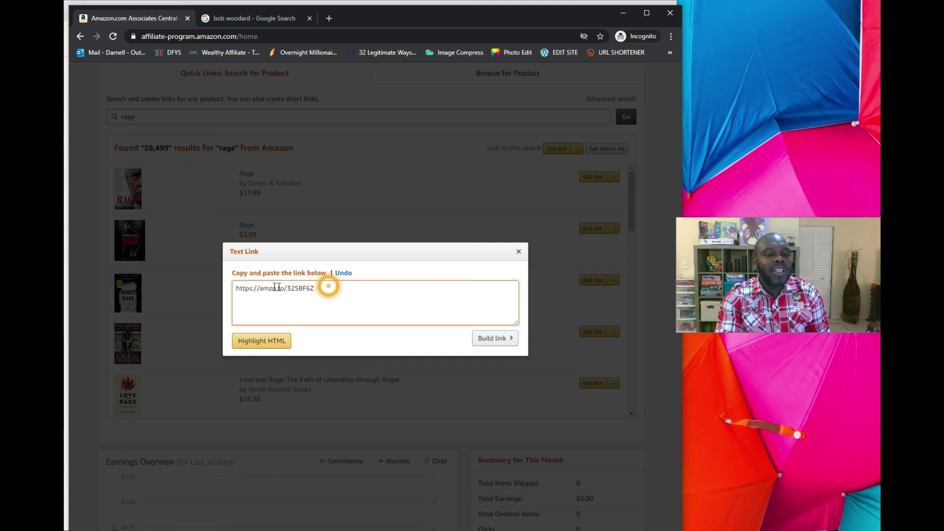
key(ctrl+c)
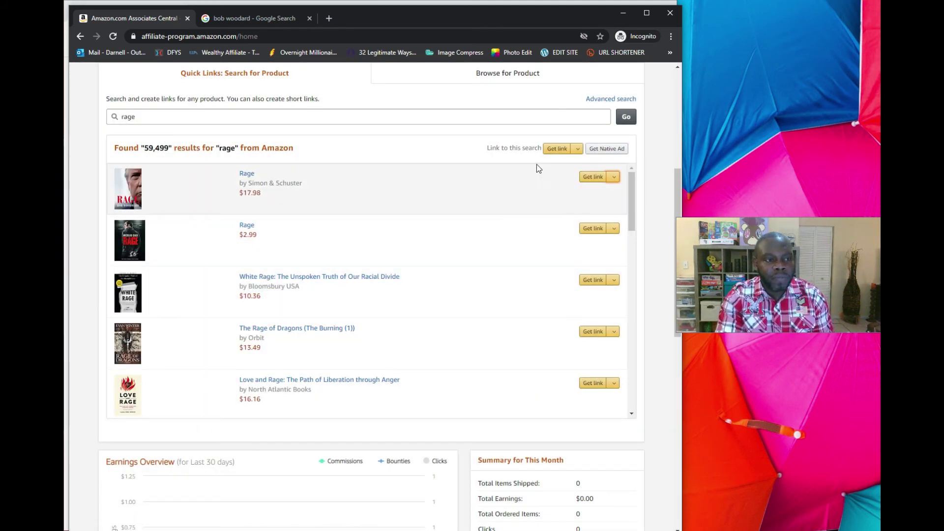
click(593, 177)
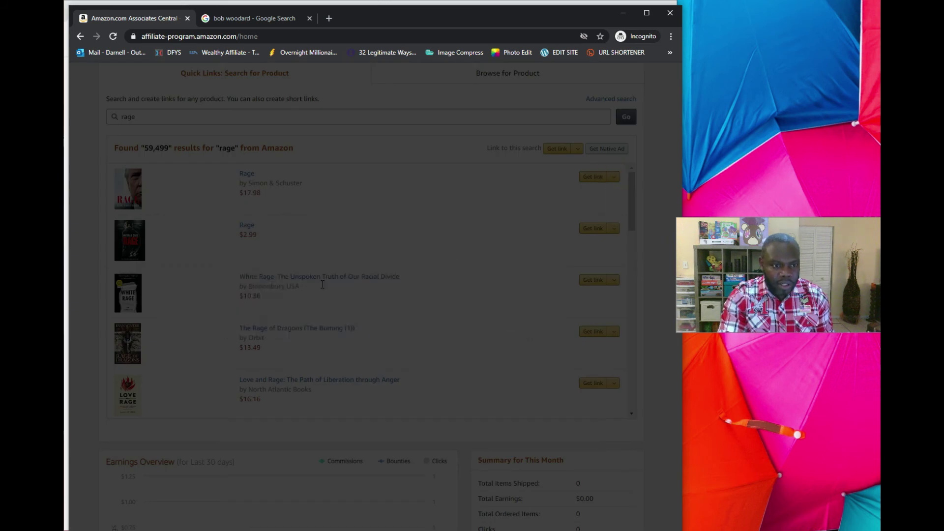
click(378, 273)
drag(314, 289, 233, 289)
right_click(246, 289)
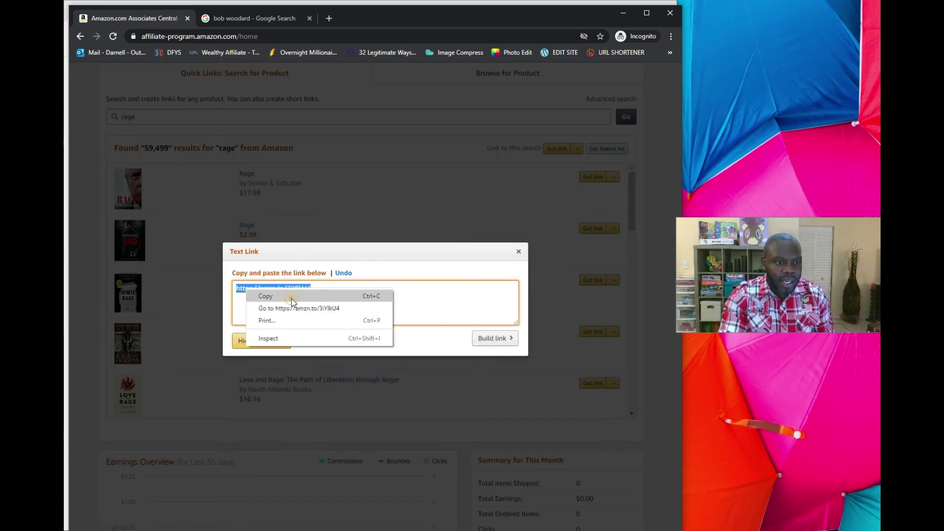
click(266, 296)
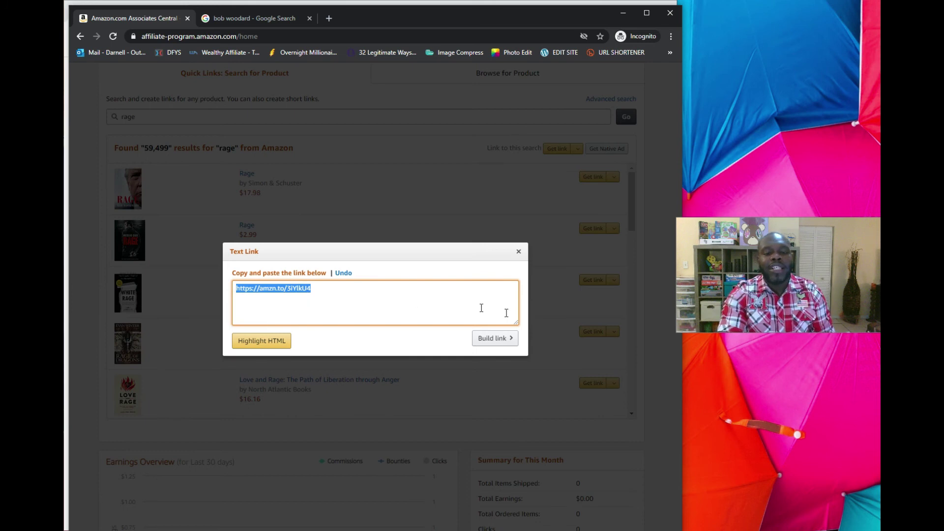
right_click(283, 288)
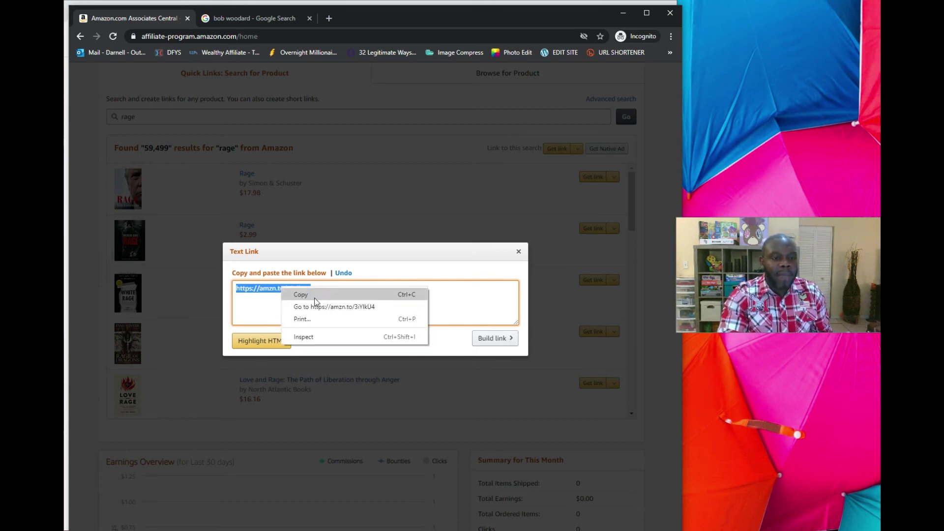
click(304, 304)
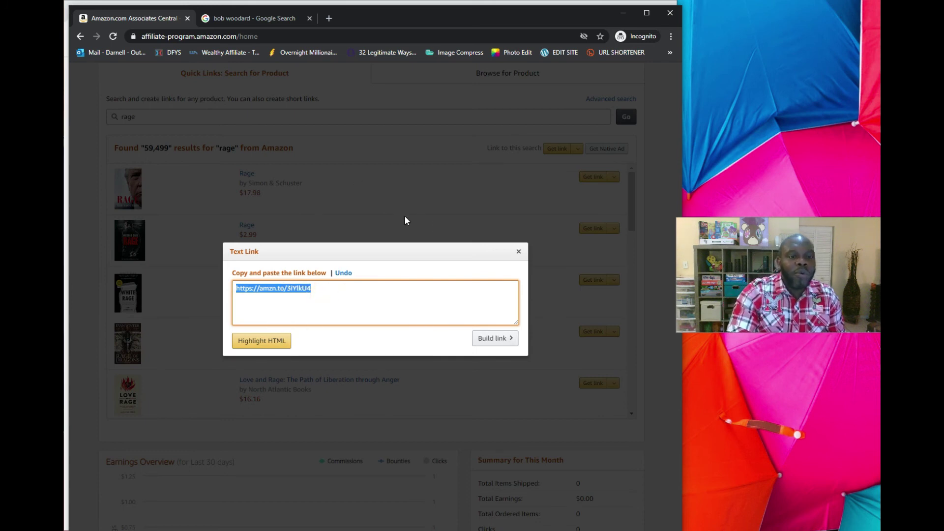
click(519, 251)
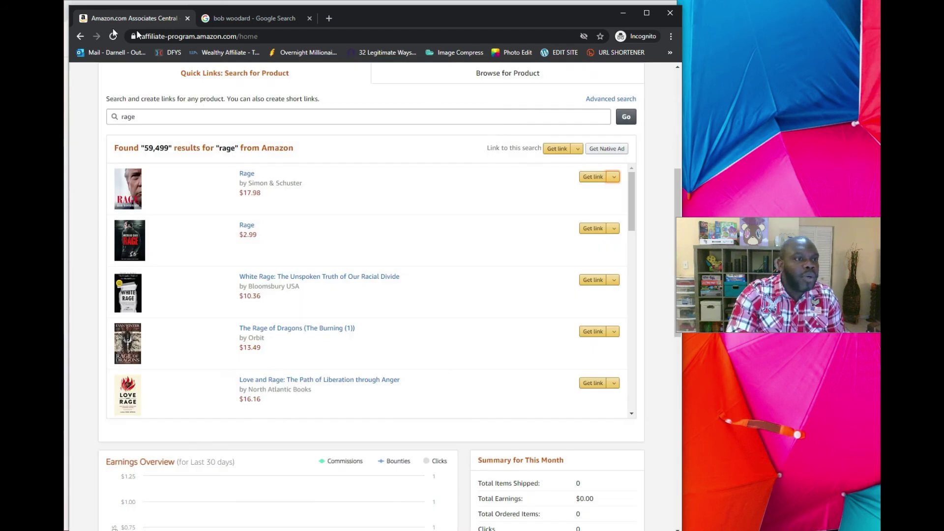
Step: Reload the Associates home page and sign out of the account
click(113, 36)
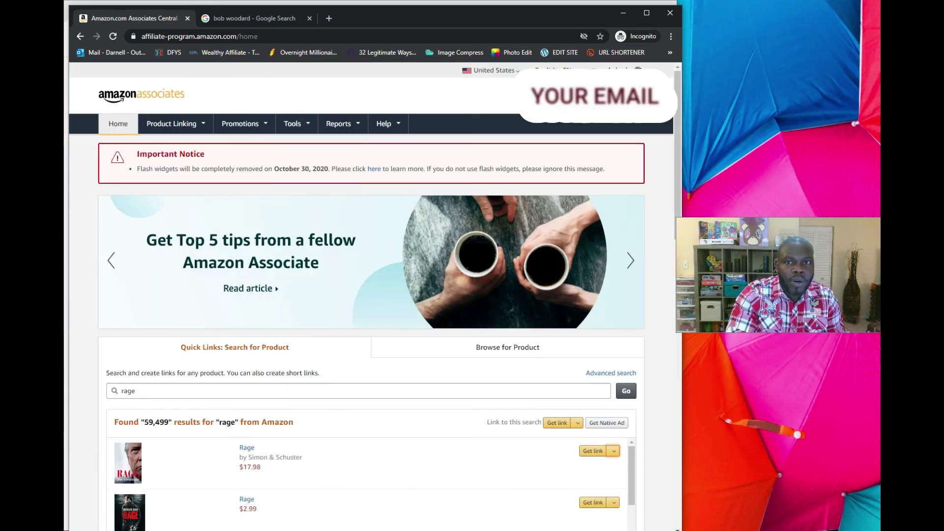
mouse_move(595, 96)
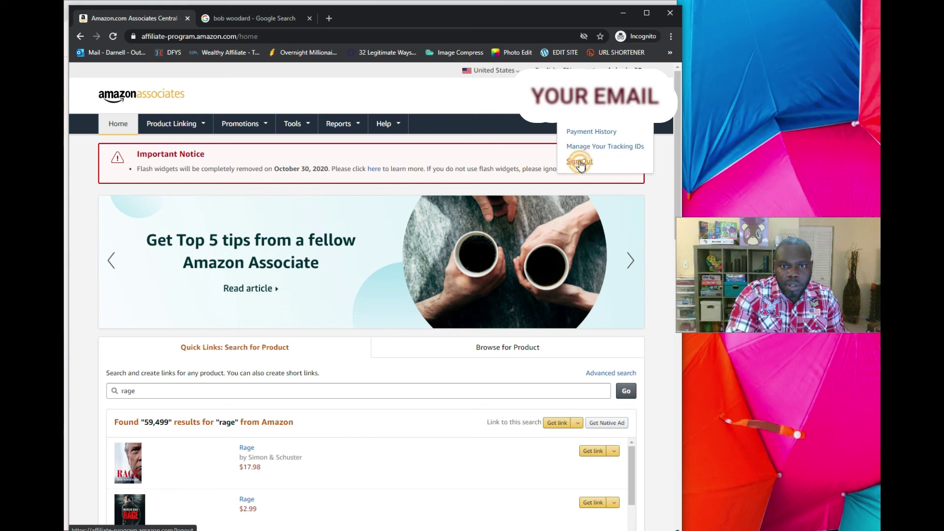
click(580, 160)
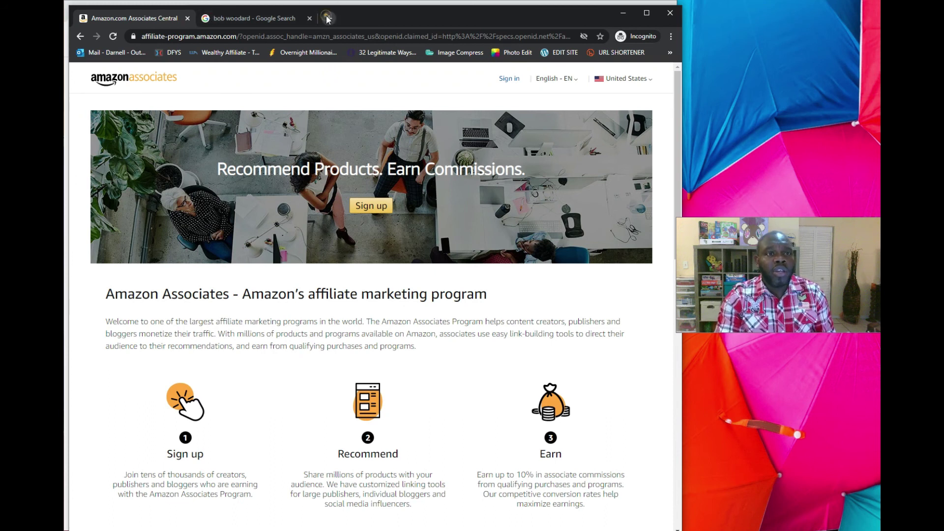
Step: Open the copied amzn.to link in a new tab to reach the Rage hardcover page
click(329, 18)
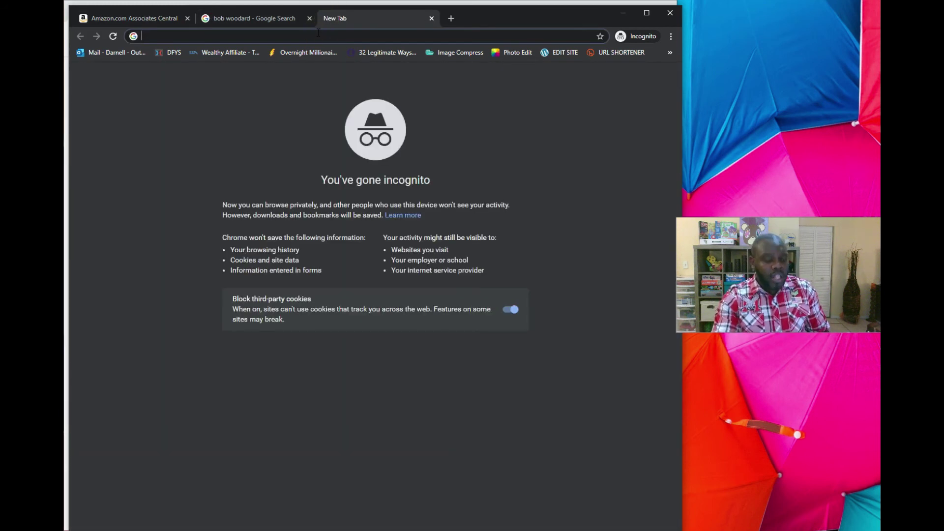
key(ctrl+v)
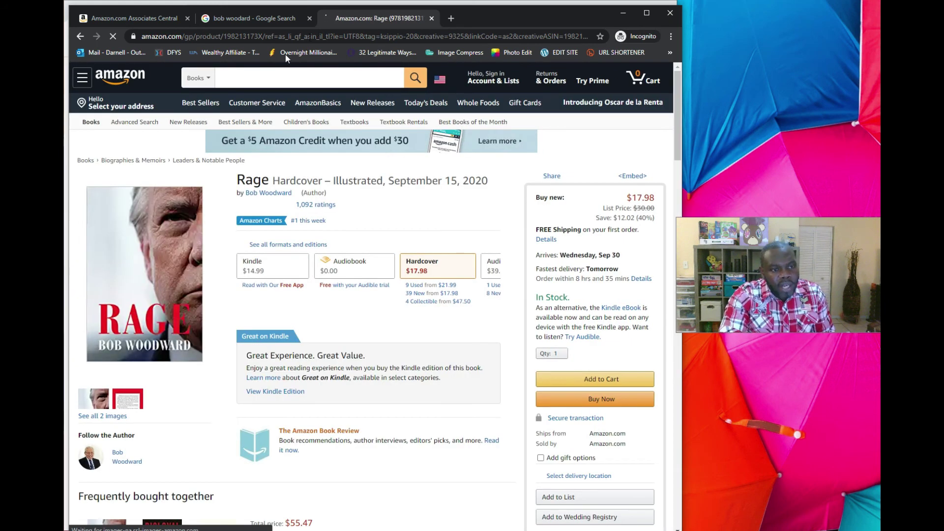
scroll(177, 188, down, 2)
scroll(177, 188, down, 2)
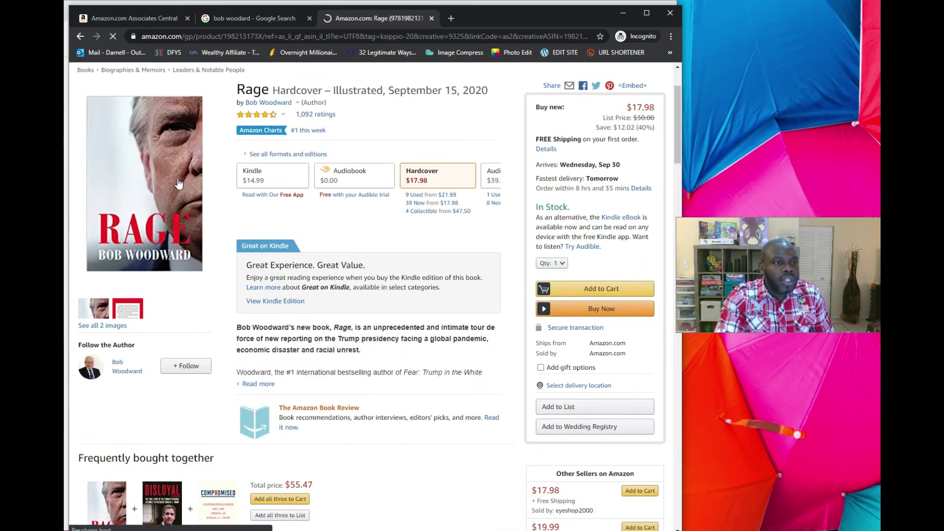
scroll(177, 187, up, 4)
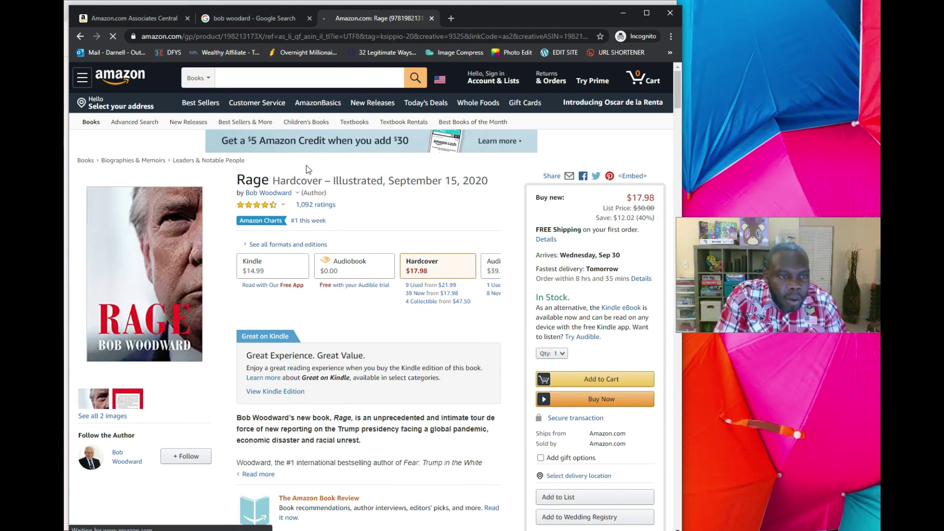
drag(232, 182, 481, 180)
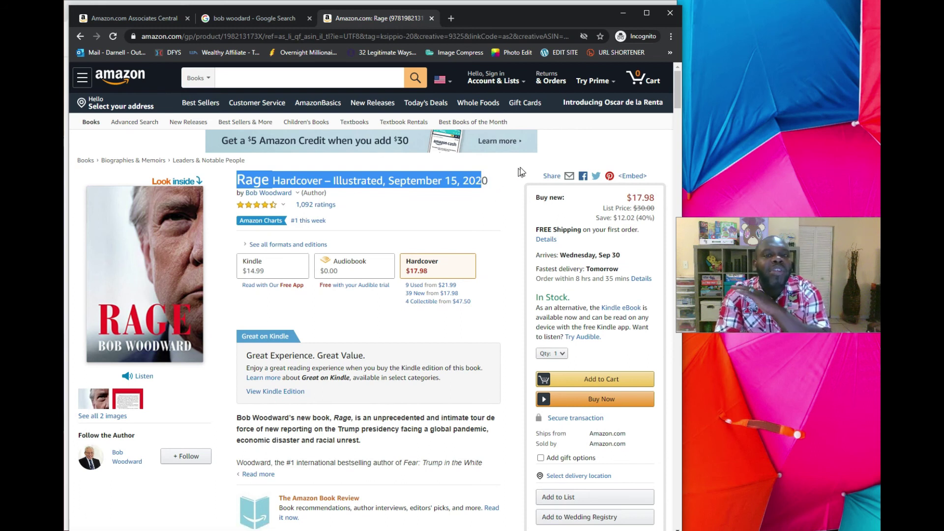
scroll(520, 170, down, 5)
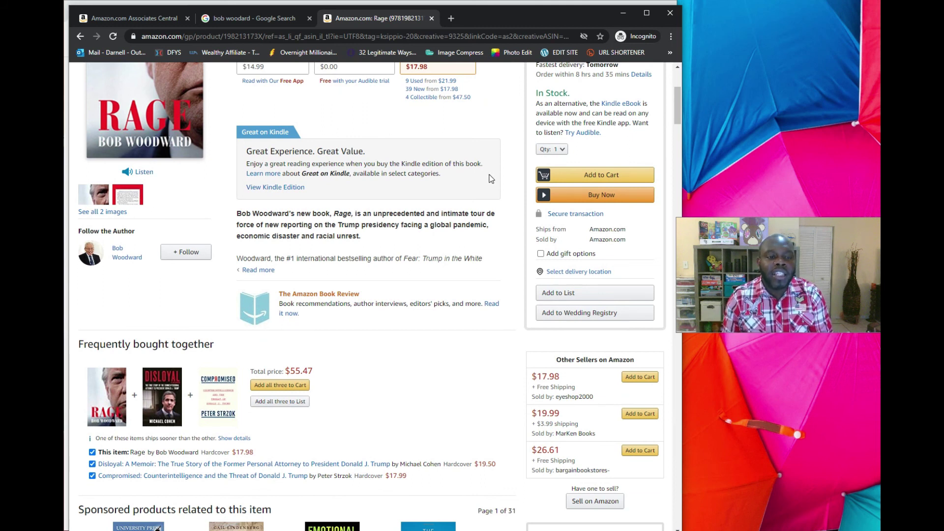
scroll(517, 177, up, 3)
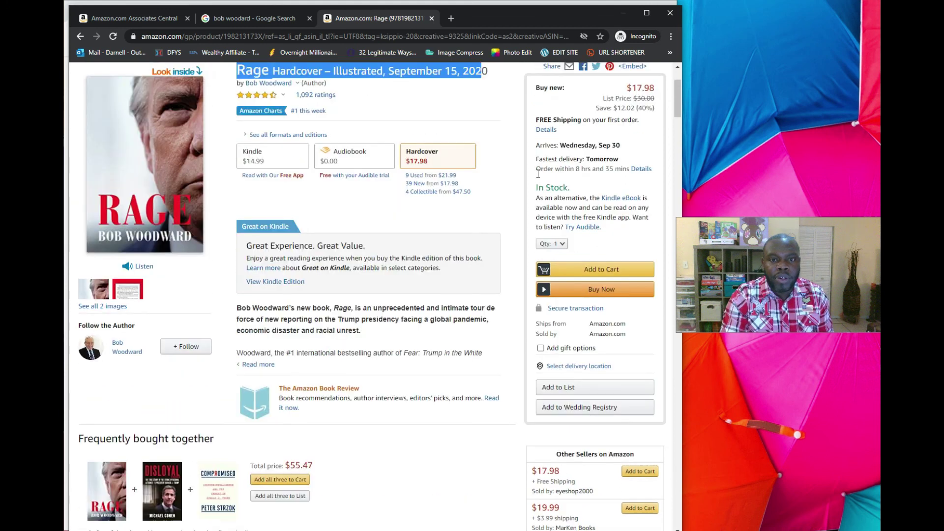
scroll(547, 174, down, 3)
scroll(561, 179, down, 3)
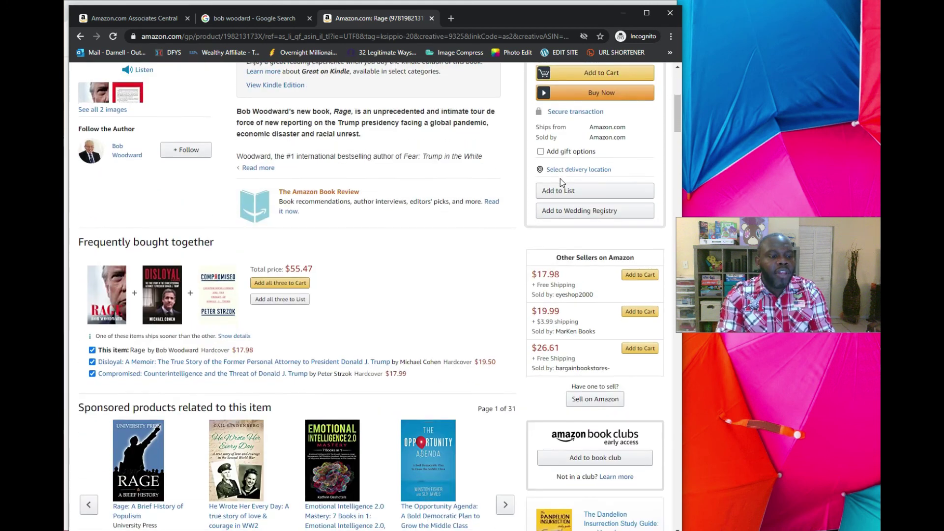
scroll(560, 179, down, 3)
scroll(560, 179, down, 1)
scroll(560, 179, up, 3)
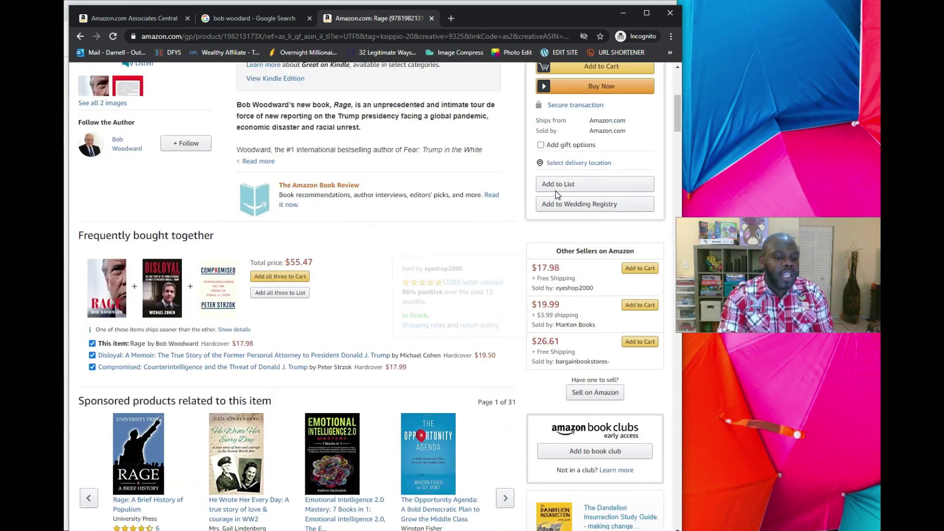